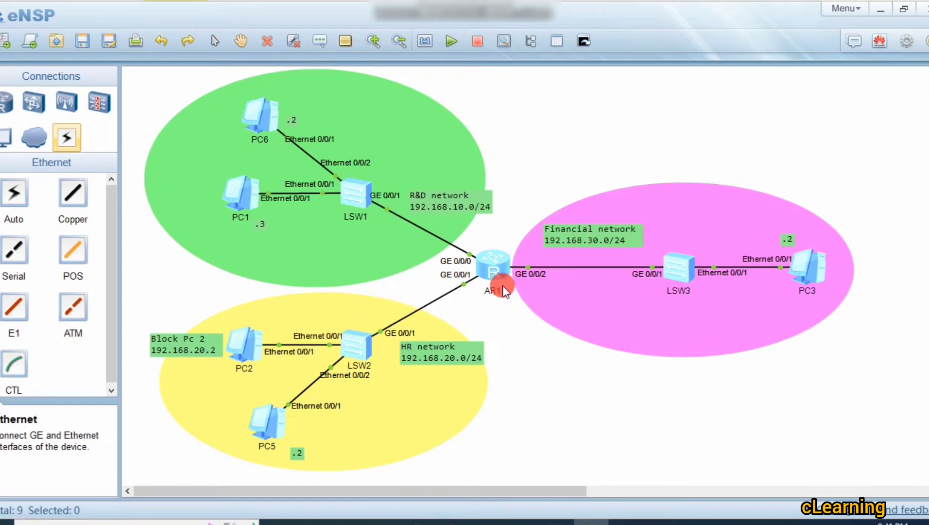
Step: On AR1's console, enter system view and assign 192.168.10.1/24 to GigabitEthernet0/0/0
double_click(500, 271)
drag(427, 69, 785, 48)
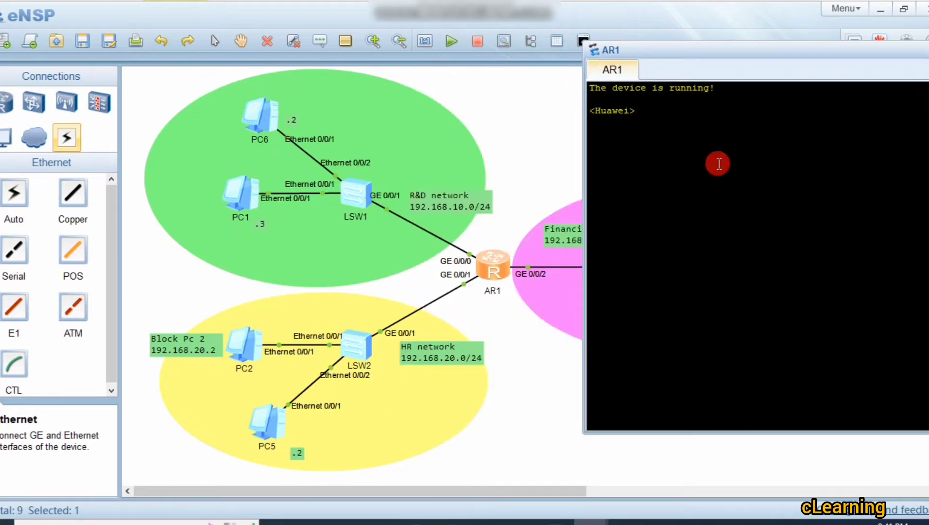
text(sys)
key(Return)
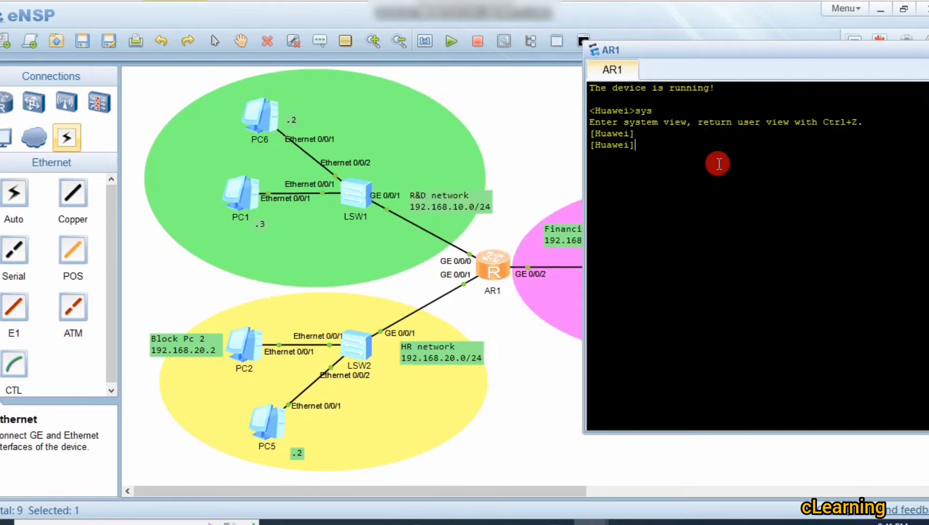
text(int)
key(Tab)
text(g)
key(Tab)
text(0/0/0)
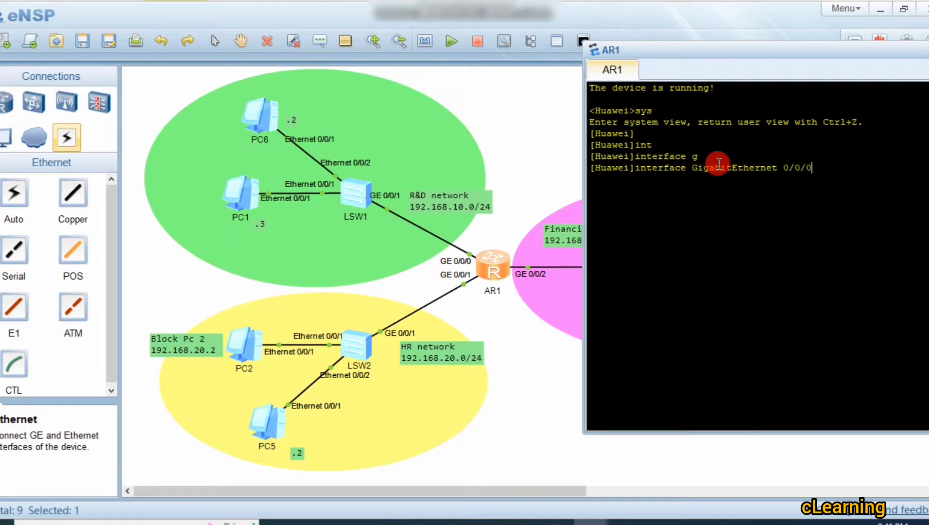
key(Return)
text(ip ad)
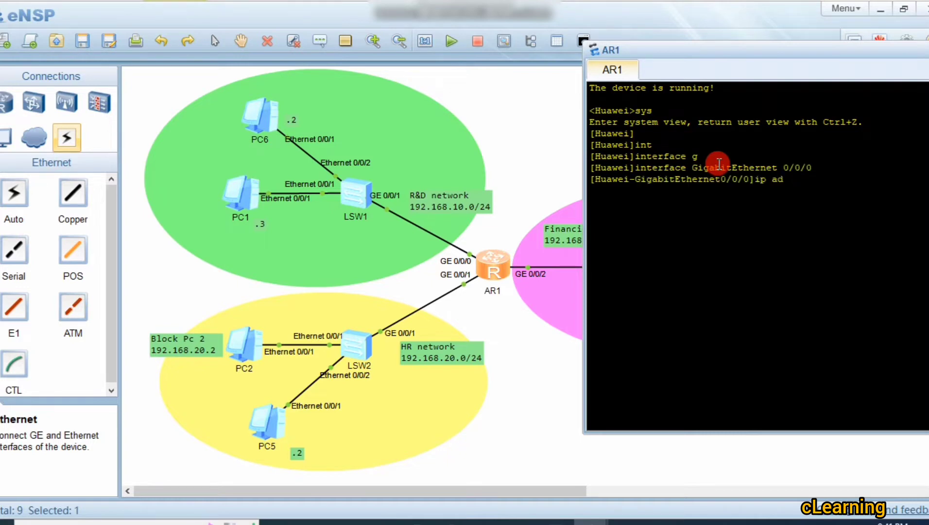
key(Tab)
text(192.168)
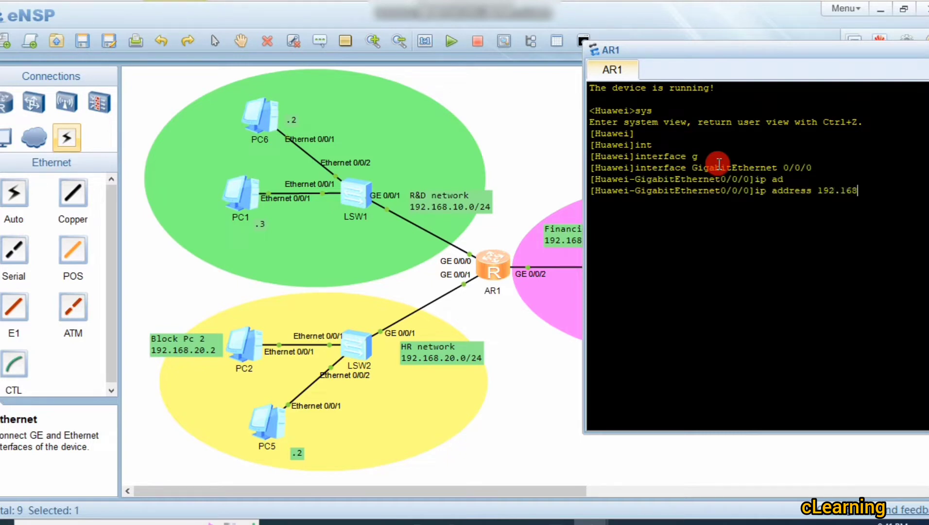
text(.10.1)
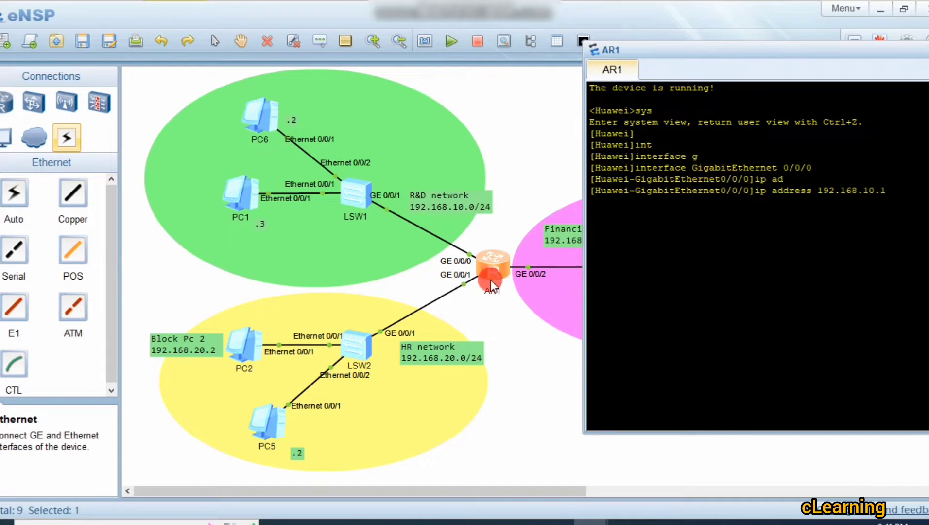
text( 24)
key(Return)
Step: Assign 192.168.20.1/24 to AR1's GigabitEthernet0/0/1
key(Up)
key(Up)
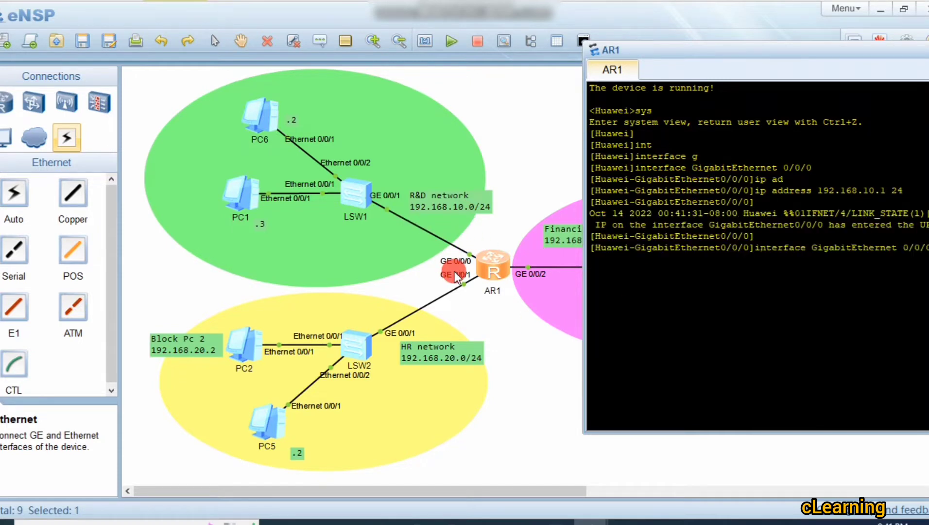
key(BackSpace)
text(1)
key(Return)
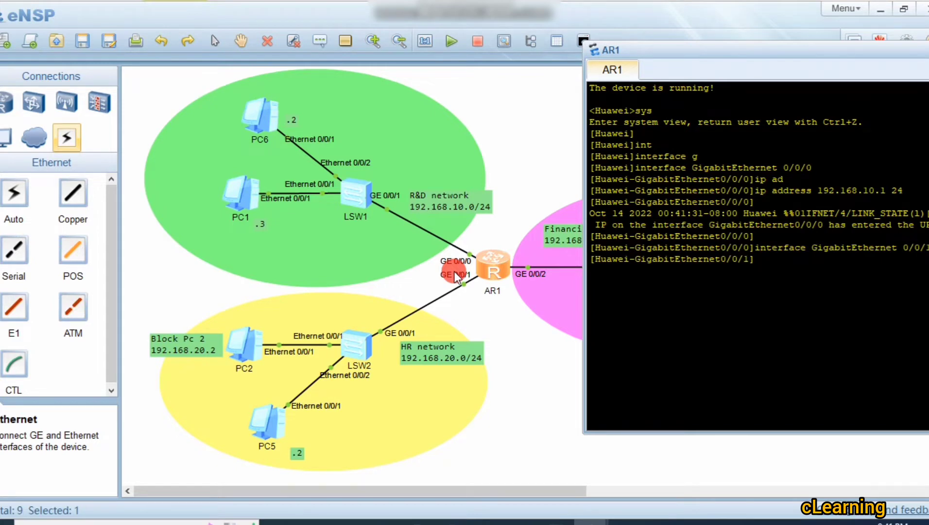
text(ip ad)
key(Tab)
text(18)
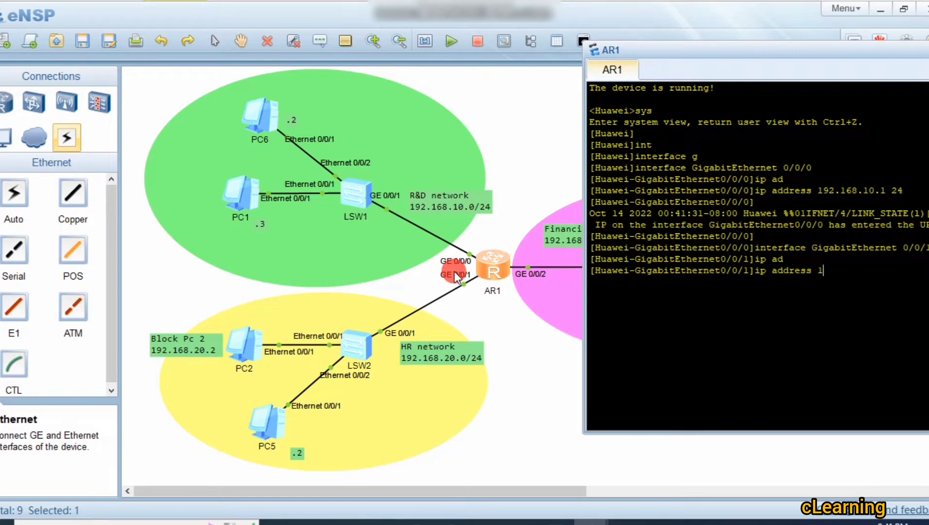
key(BackSpace)
text(92.168.20.1 24)
key(Return)
key(Return)
key(Return)
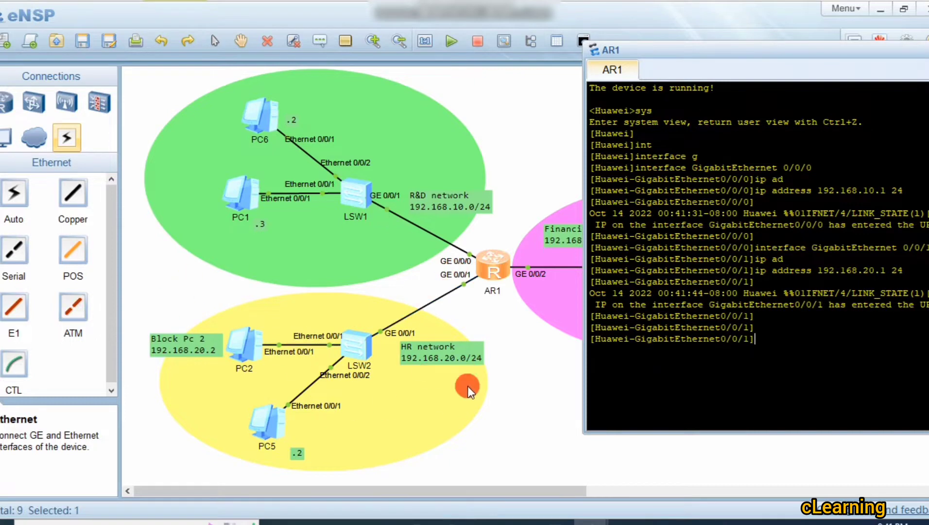
Step: Assign 192.168.30.1/24 to AR1's GigabitEthernet0/0/2 and return to the topology
key(Up)
key(Up)
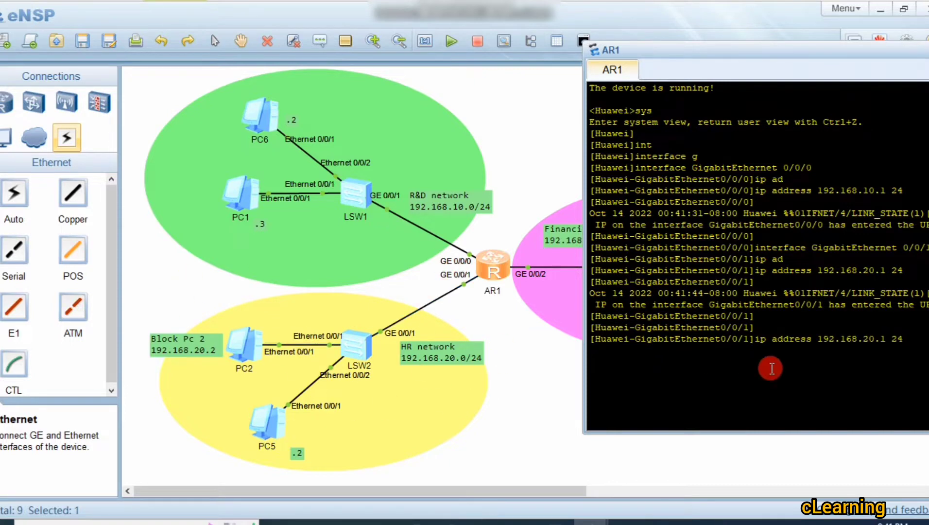
key(BackSpace)
text(2)
key(Return)
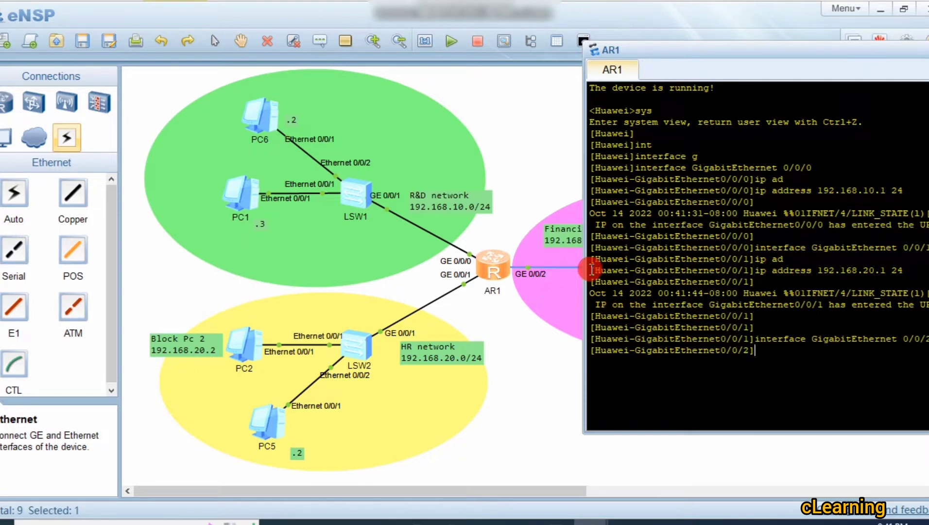
text(192.168.30.1 24)
key(Return)
key(Return)
key(Return)
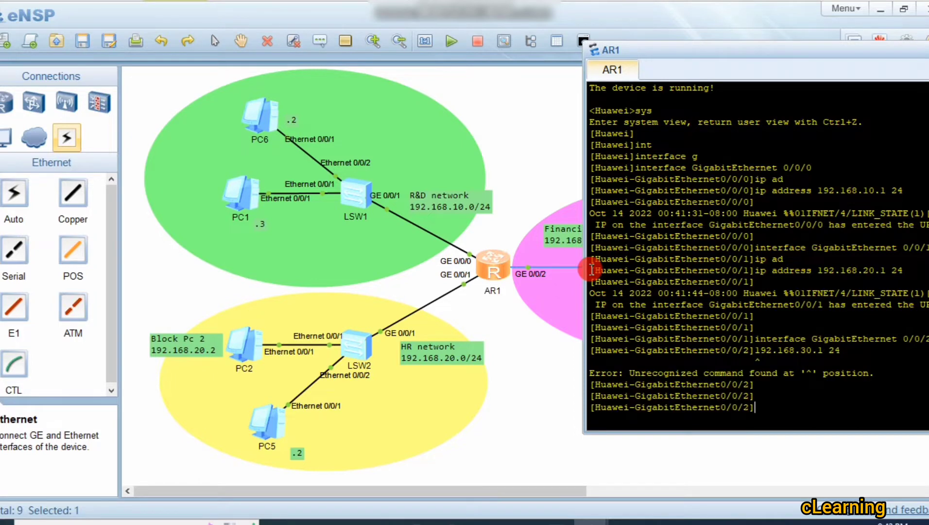
key(Up)
key(Left)
key(Left)
key(Left)
key(Left)
key(Left)
key(Left)
key(Left)
key(Left)
key(Left)
key(Left)
key(Left)
key(Left)
key(Left)
key(Left)
key(Left)
text(ip add)
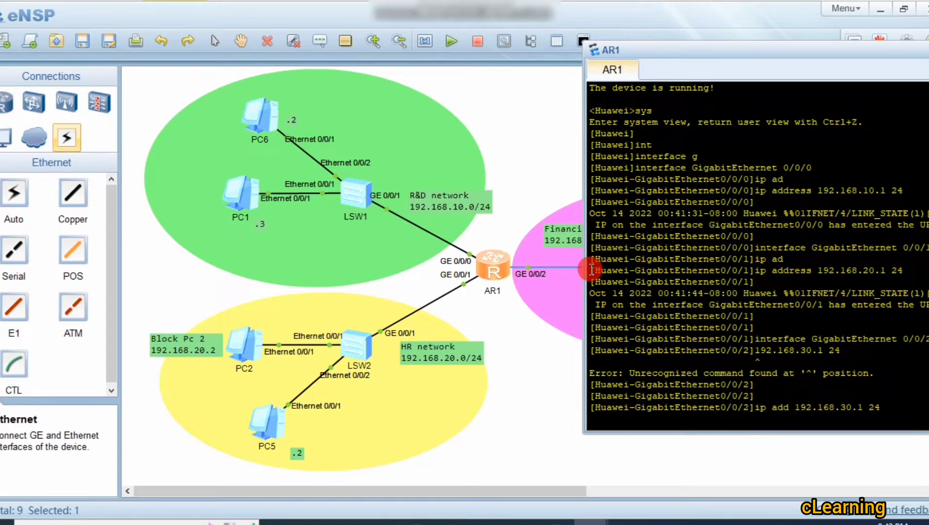
key(Return)
click(564, 386)
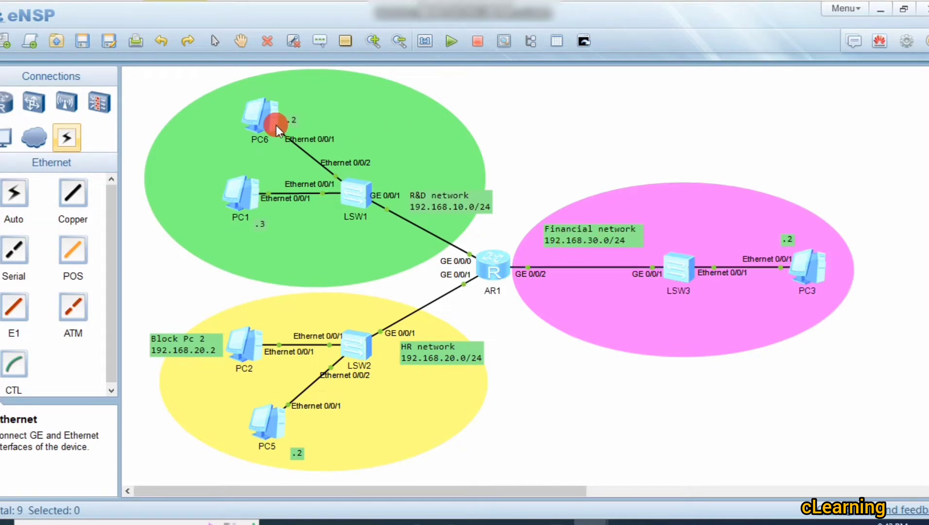
Step: Enter IP address 192.168.20.2 and mask 255.255.255.0 in PC2's Basic Config
double_click(240, 352)
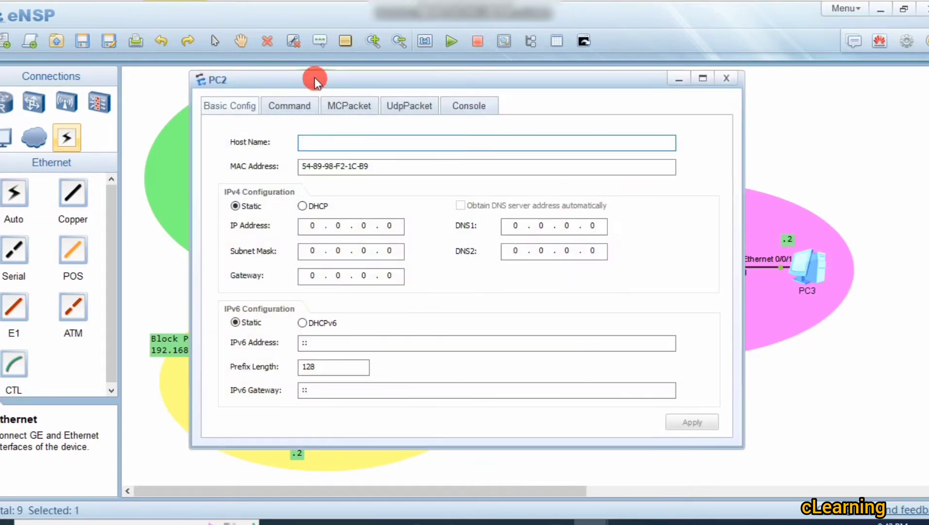
drag(315, 76, 502, 76)
click(514, 234)
text(192.1)
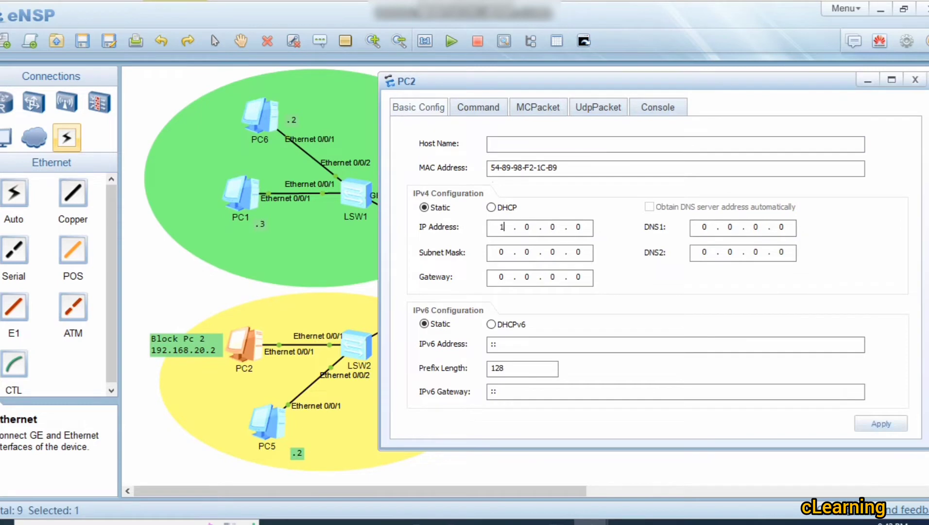
text(68.20.2)
key(Tab)
text(255 . 255 . 255)
key(Tab)
Step: Set PC2's gateway to 192.168.20.1, apply the settings and close the window
text(19)
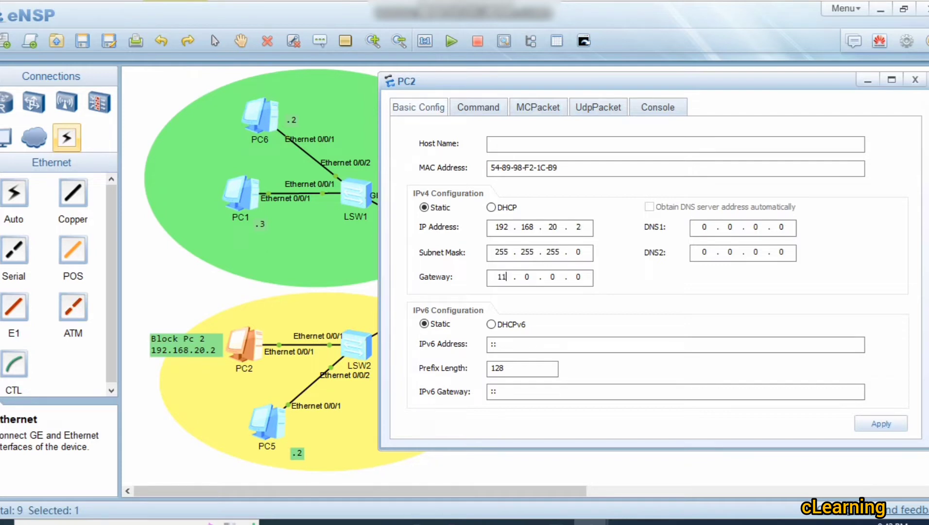
text(2 . 16)
key(BackSpace)
key(BackSpace)
key(BackSpace)
key(BackSpace)
text(92 . 168 . 1)
key(BackSpace)
text(20 . 1)
click(518, 307)
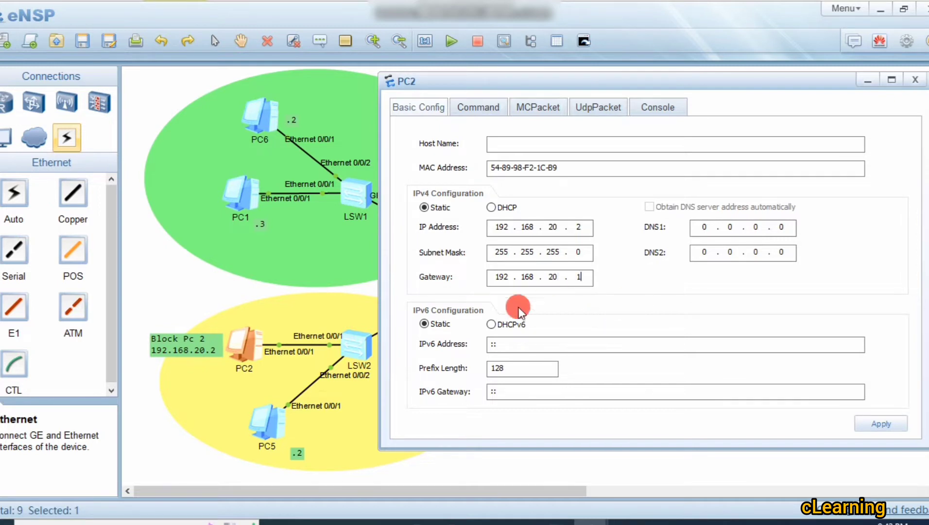
click(882, 425)
key(alt+F4)
click(266, 423)
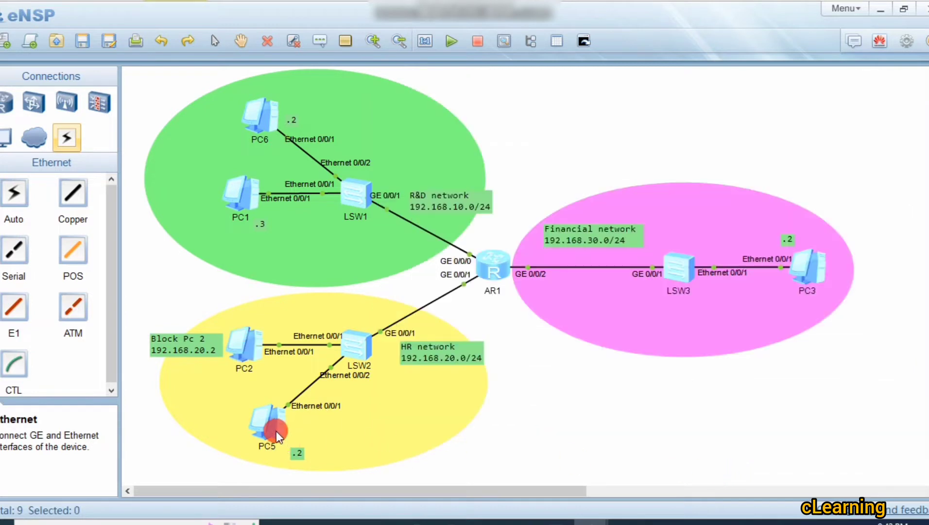
Step: Enter PC1's IP address as 192.168.10.3, correcting the first typed value
double_click(233, 189)
click(313, 225)
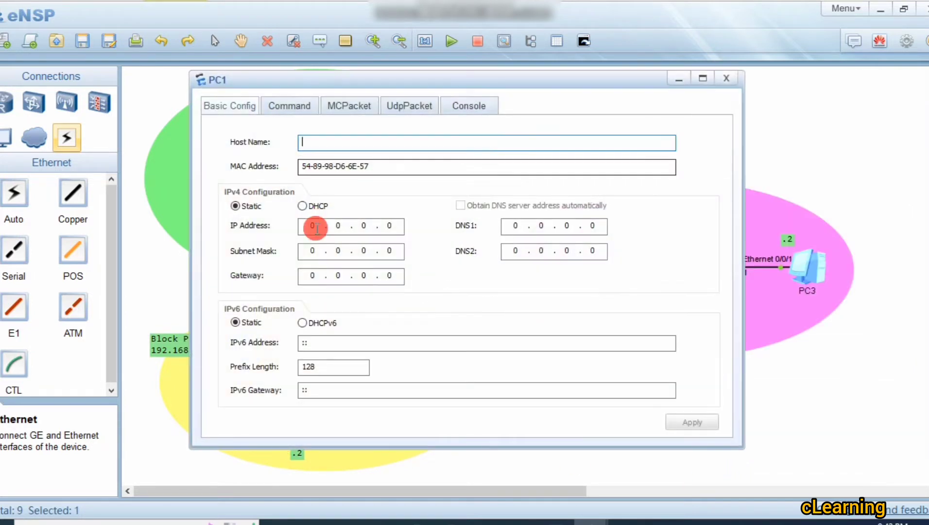
text(192 . 168 . )
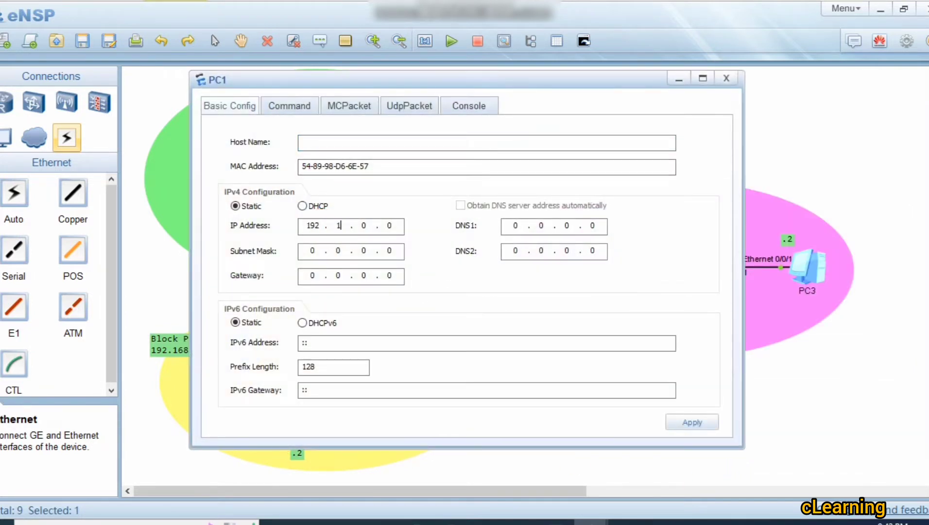
text(10 . 2)
click(331, 230)
click(312, 250)
drag(343, 78, 523, 86)
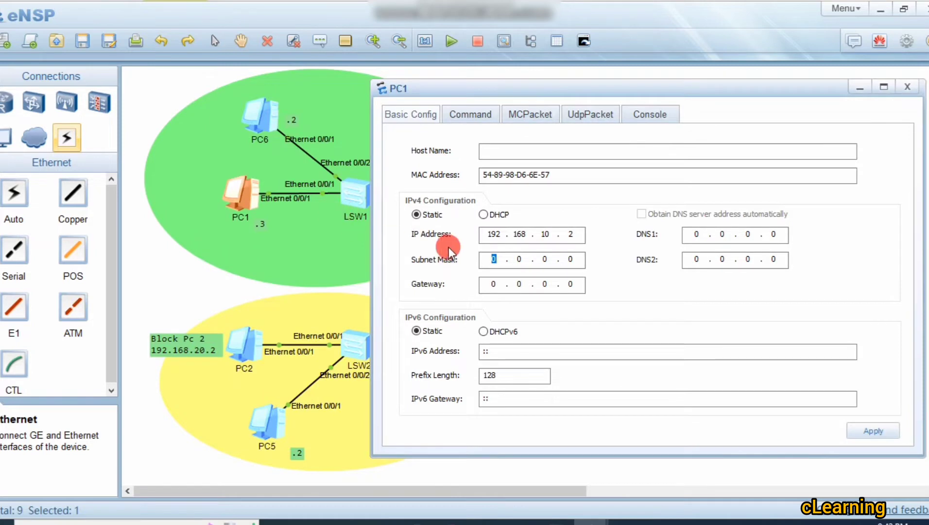
click(585, 238)
key(BackSpace)
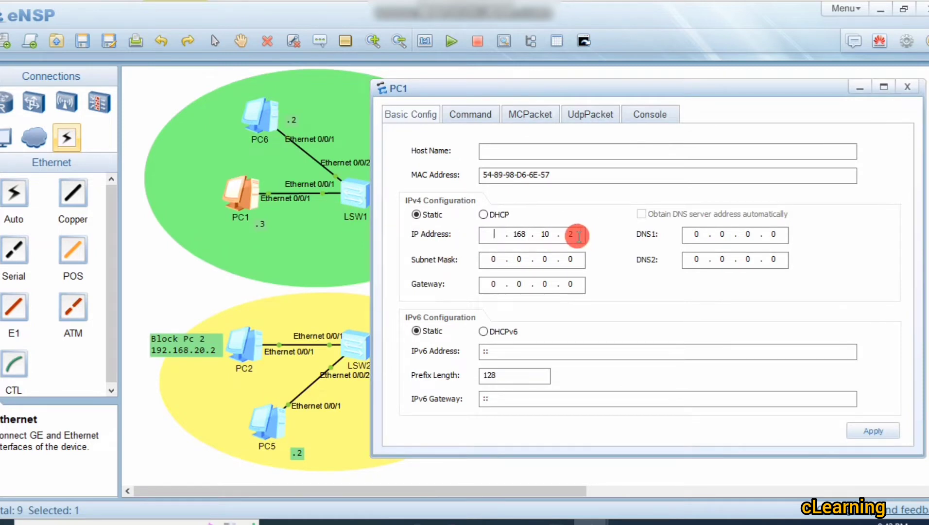
text(192)
key(Right)
key(Right)
key(Right)
key(Right)
key(Right)
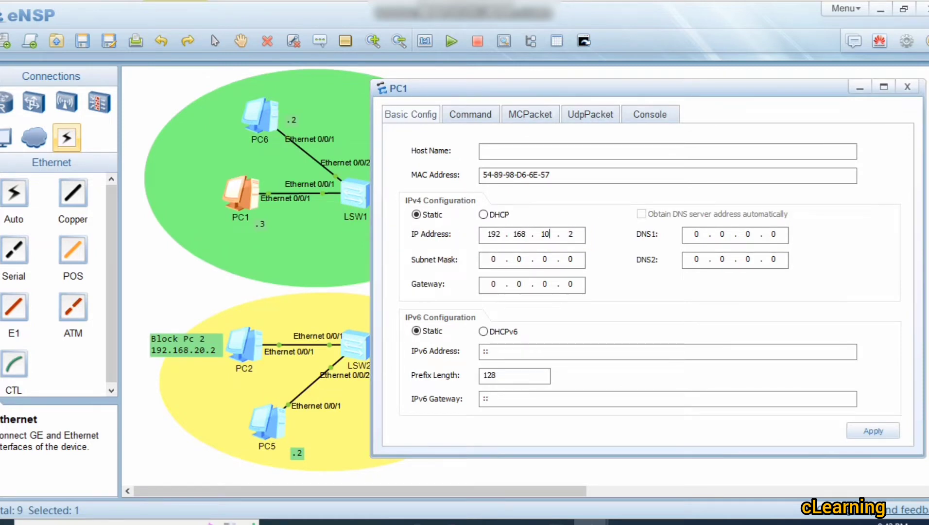
key(BackSpace)
text(3)
Step: Set PC1's mask 255.255.255.0 and gateway 192.168.10.1, then apply and close
key(Tab)
text(255255255)
key(Tab)
text(192 . 168 . 10 . 1)
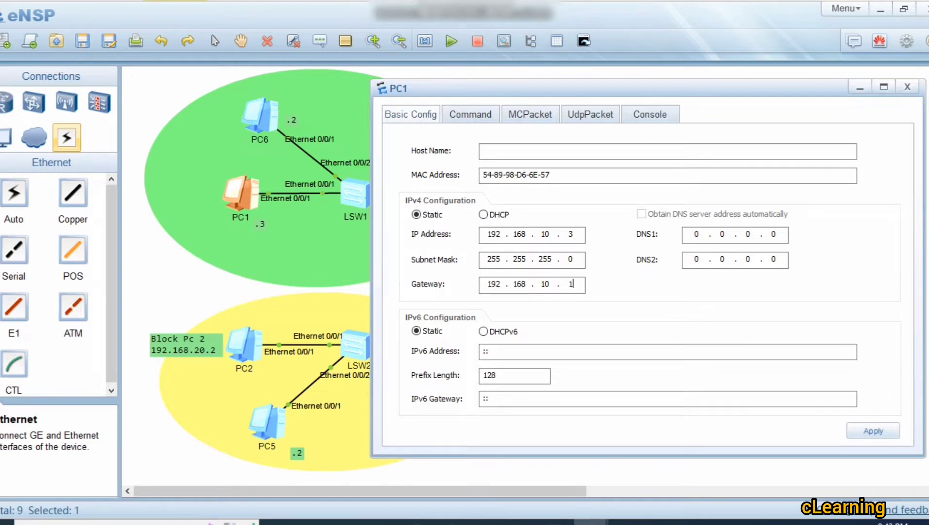
click(873, 431)
click(860, 86)
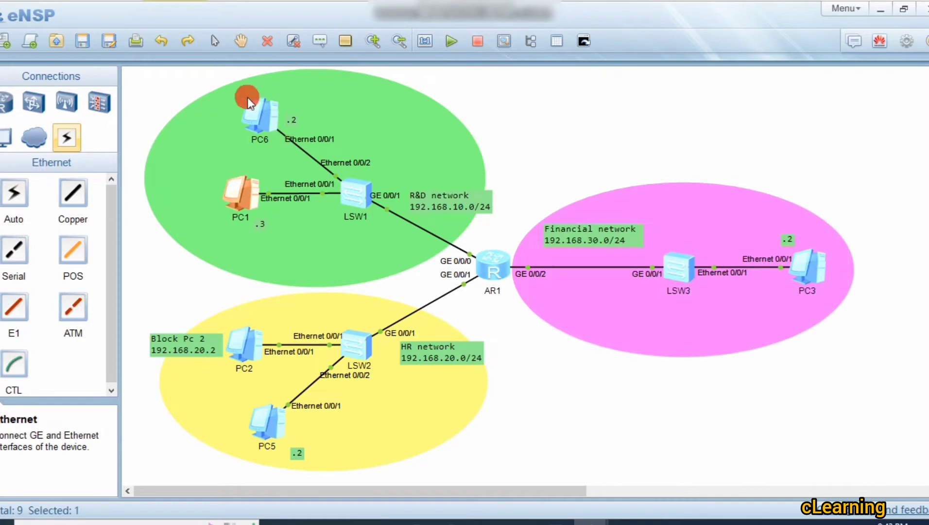
Step: Enter PC5's IP address as 192.168.20.3
double_click(267, 426)
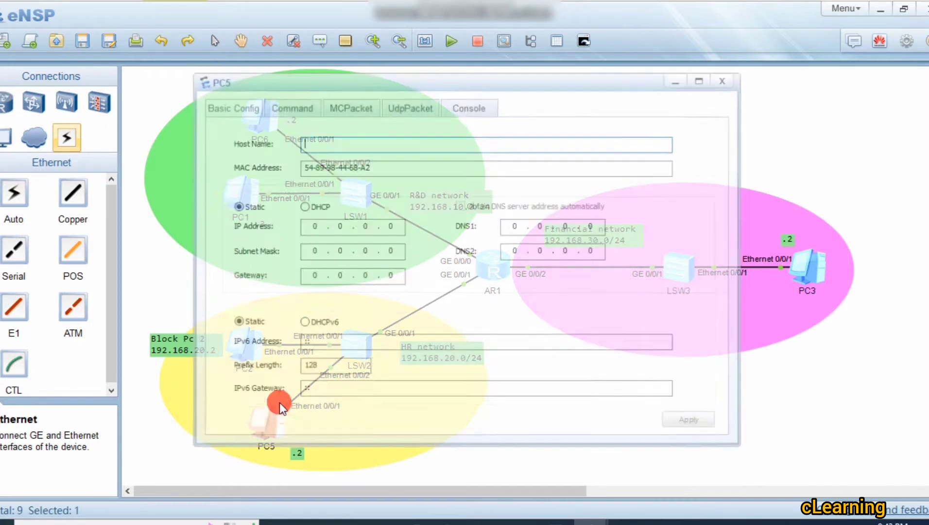
drag(380, 78, 641, 96)
click(585, 246)
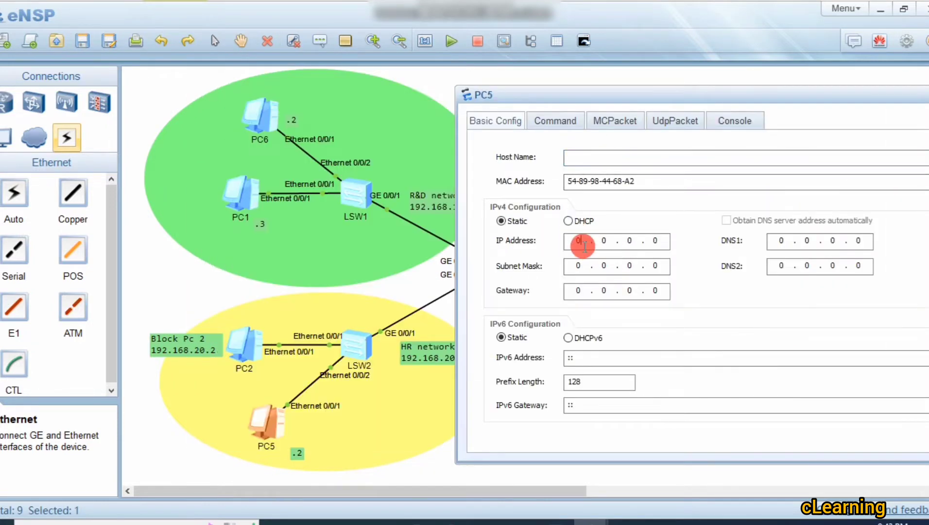
text(192 . 168 . )
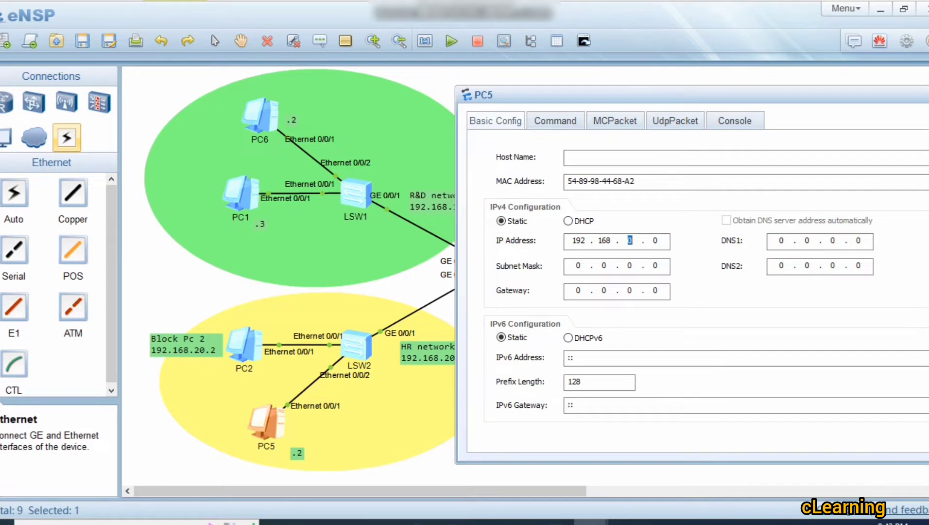
text(20 .)
key(BackSpace)
text(2)
click(582, 244)
click(653, 243)
key(BackSpace)
text(3)
Step: Set PC5's mask to 255.255.255.0 and gateway to 192.168.20.1
click(579, 266)
text(255 . 255 . 255)
click(578, 290)
text(192 . 168)
key(BackSpace)
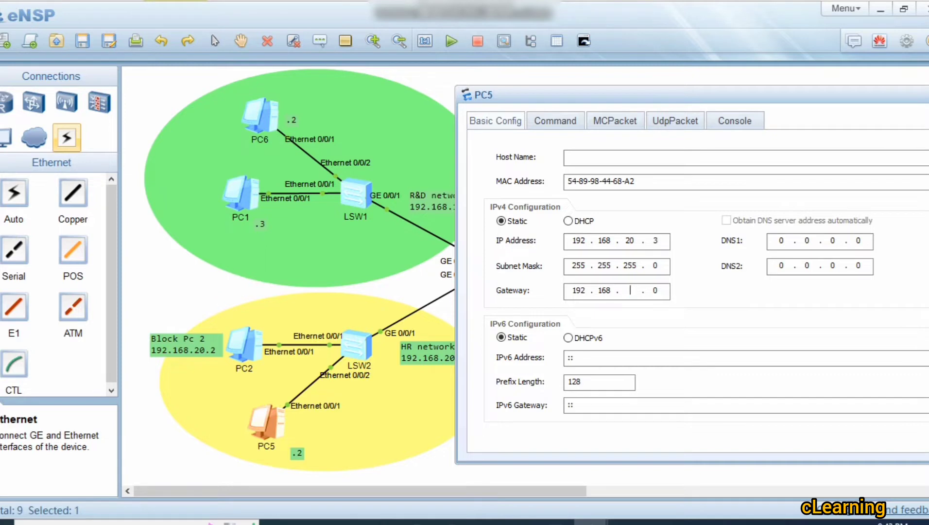
text(20.1)
Step: Change PC5's topology label from .2 to .3
click(812, 490)
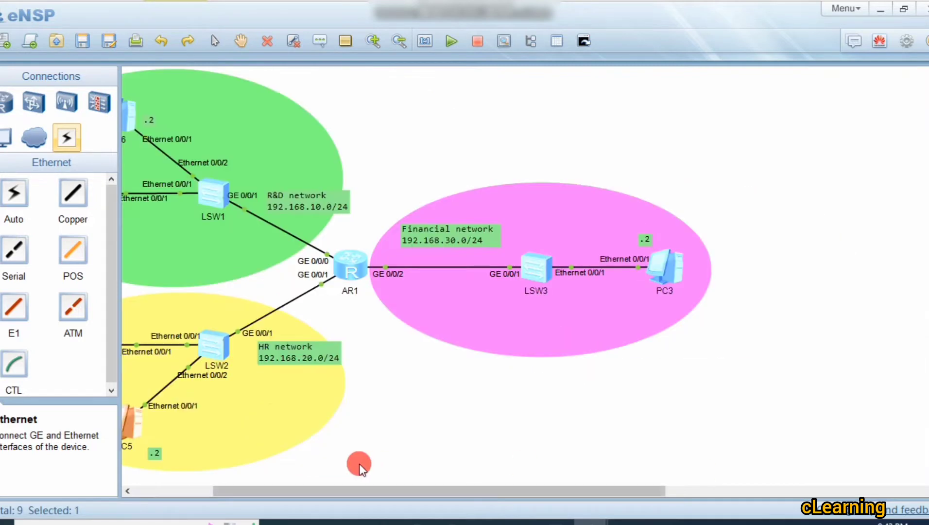
drag(458, 494, 369, 493)
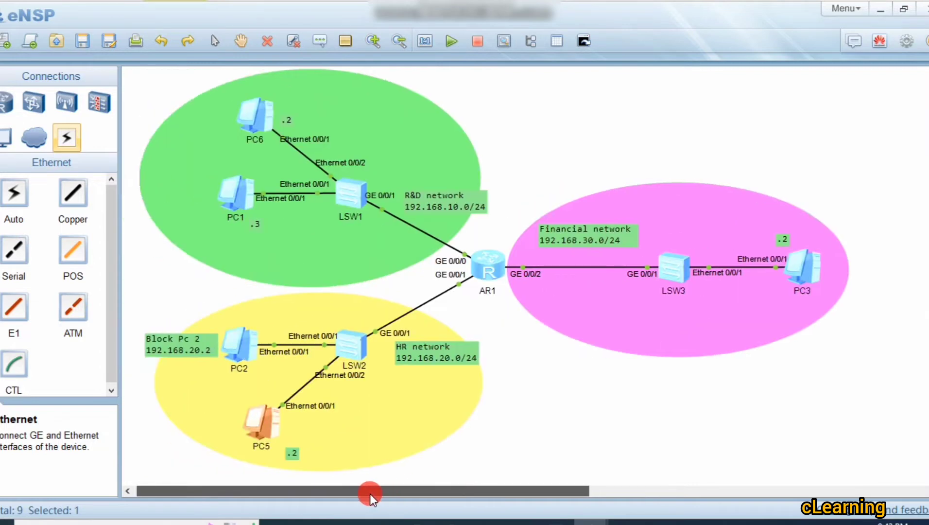
double_click(298, 452)
key(BackSpace)
text(3)
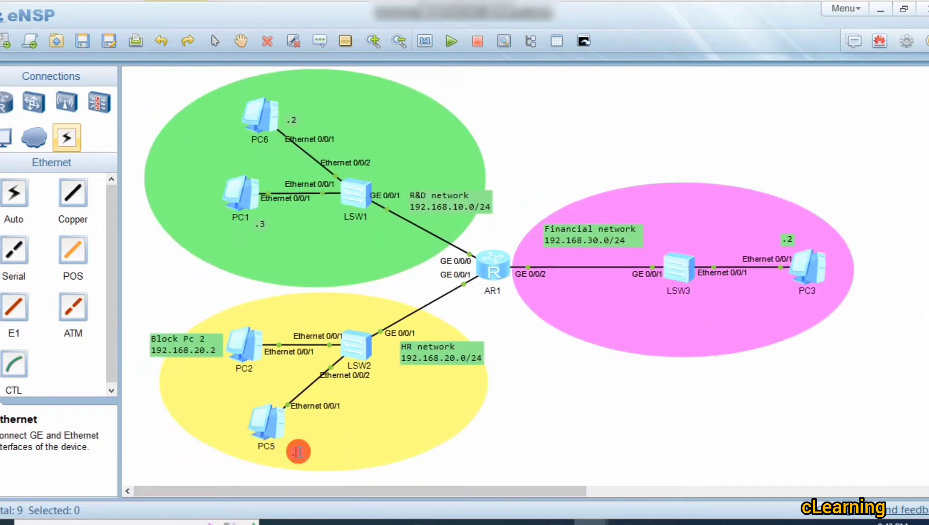
click(425, 449)
Step: Give PC3 IP 192.168.30.2, mask 255.255.255.0, gateway 192.168.30.1, apply and close
double_click(825, 271)
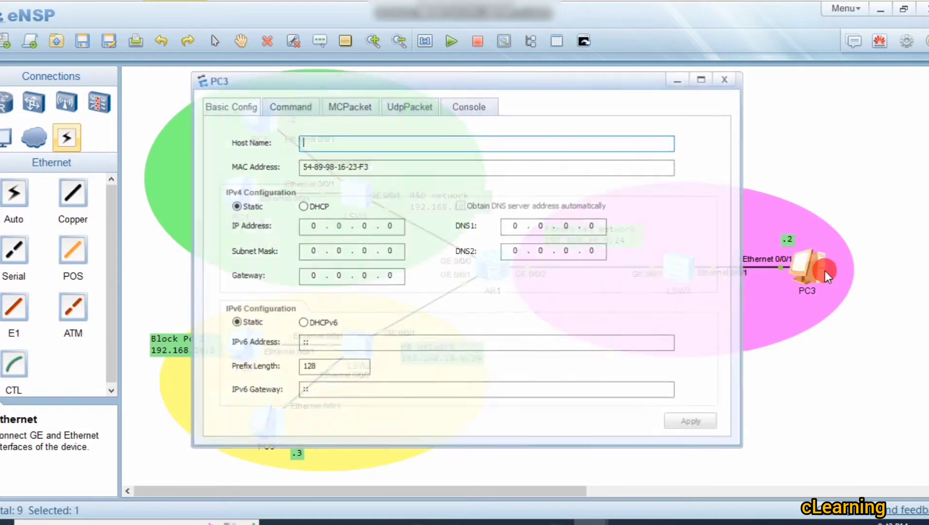
click(318, 221)
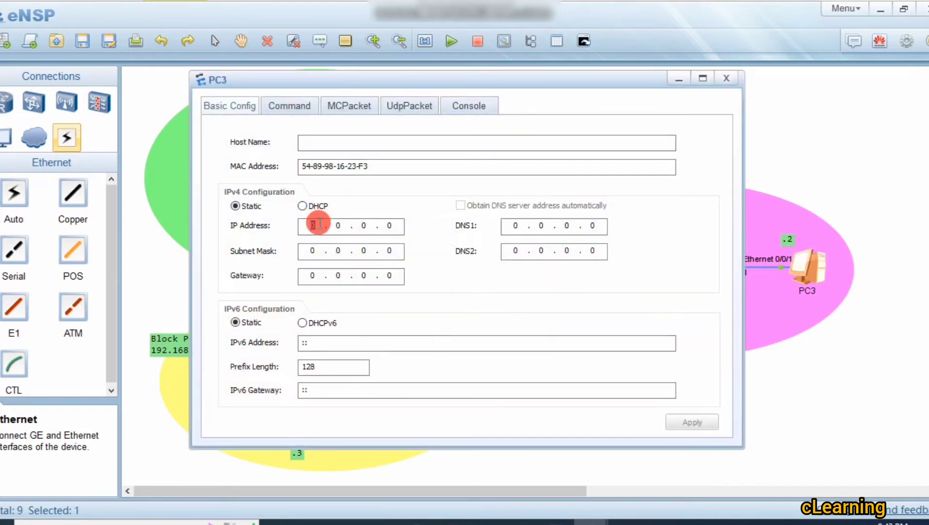
text(1)
text(92 . 168 . 3)
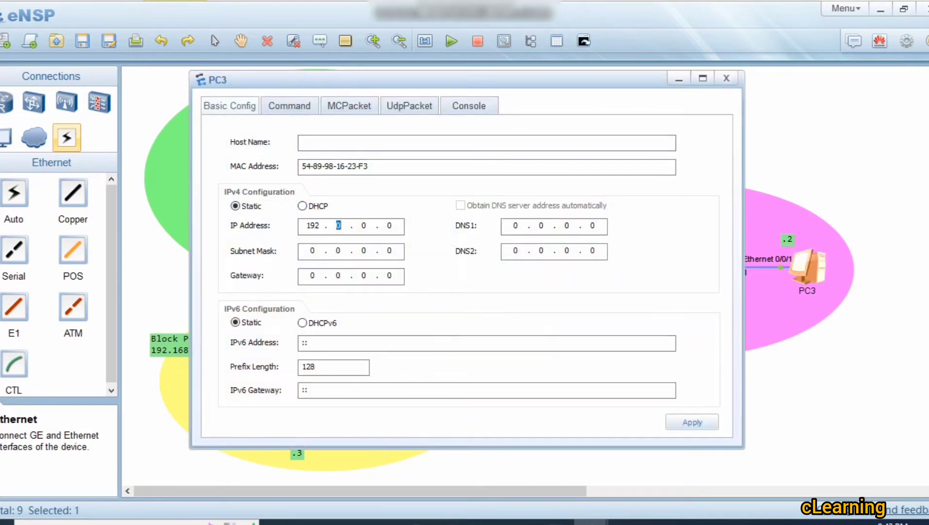
text(0 . 2)
click(315, 248)
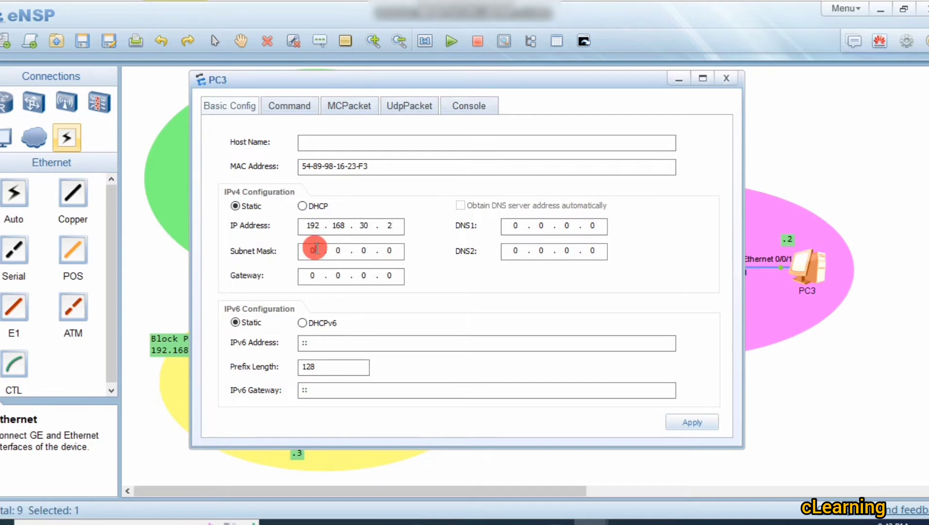
text(255.255.255)
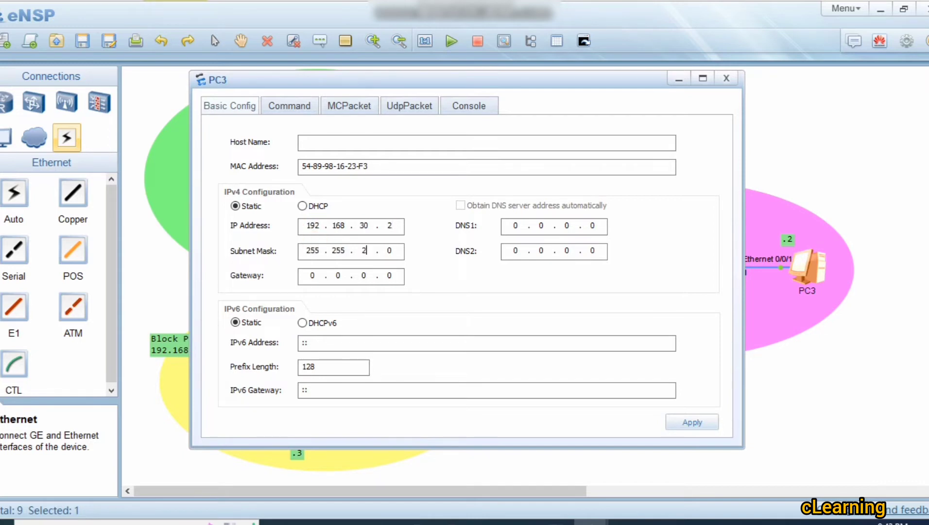
click(313, 275)
text(19)
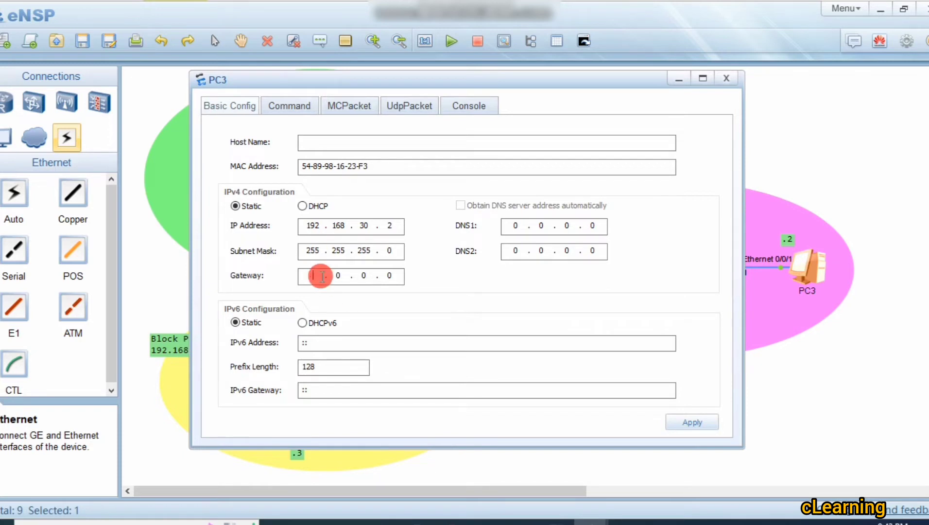
text(2 . 168 . 3)
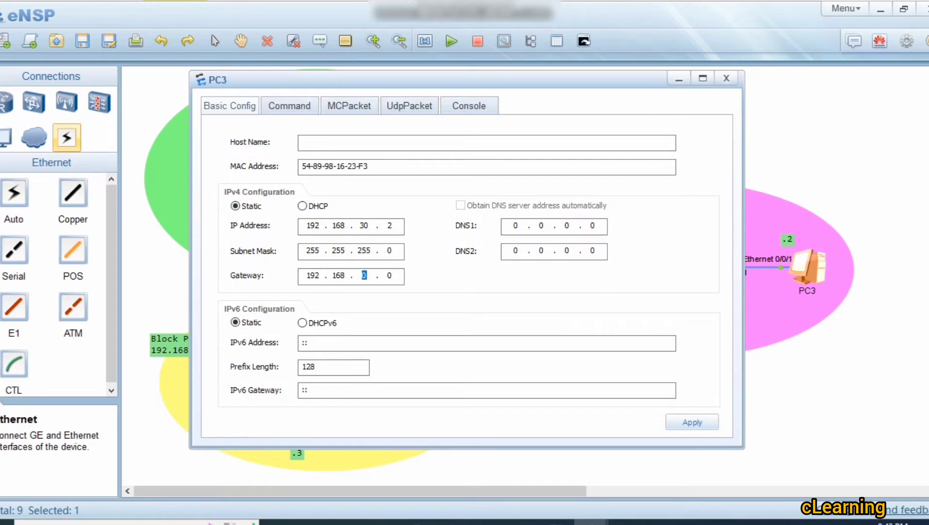
text(0 . 1)
click(699, 417)
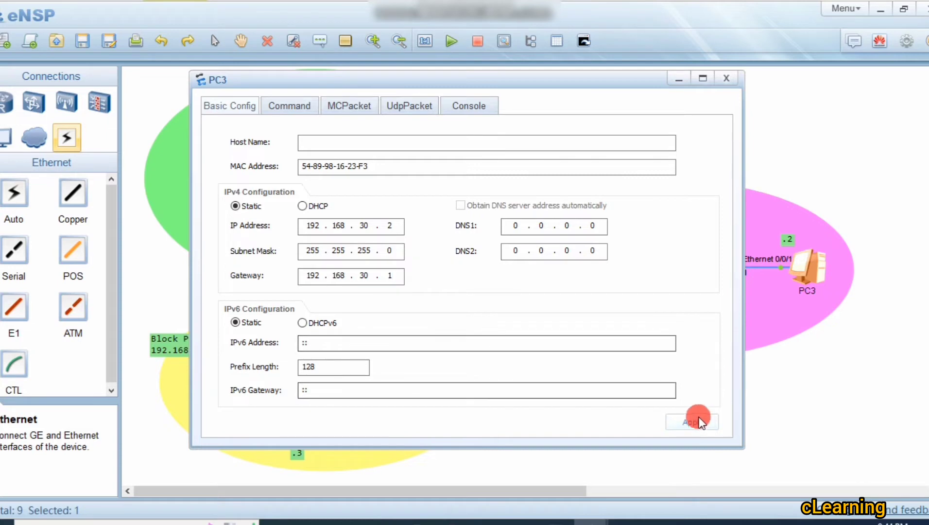
click(860, 353)
Step: From PC1's command console, ping the gateway 192.168.10.1
click(321, 262)
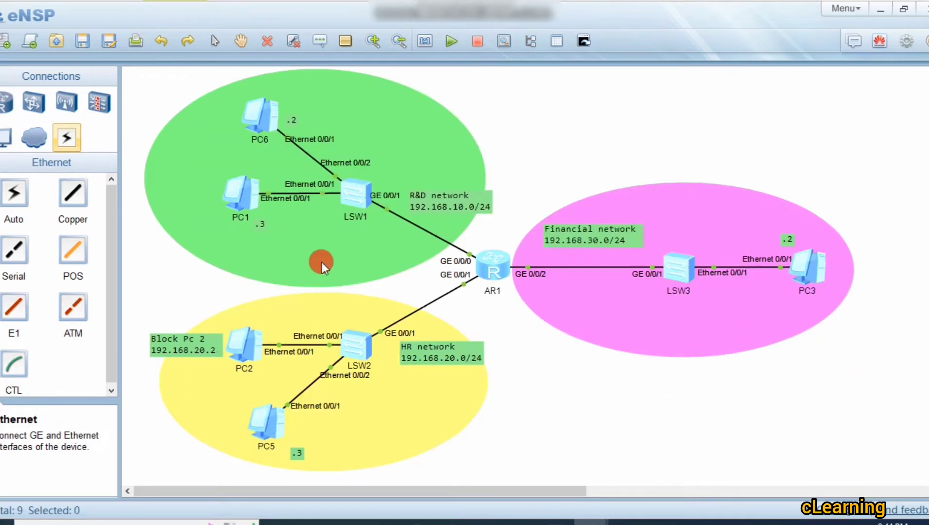
double_click(258, 197)
click(475, 114)
click(502, 164)
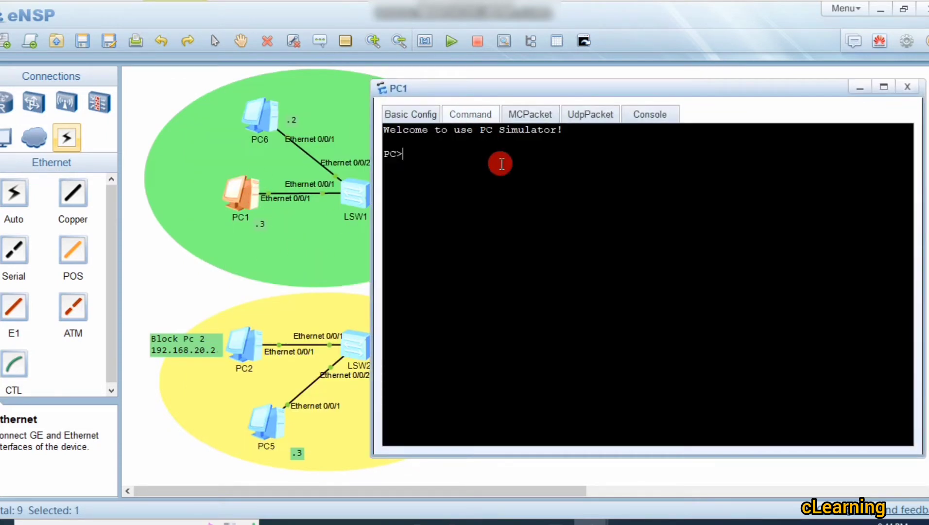
text(ping 192.168.10.1)
key(Return)
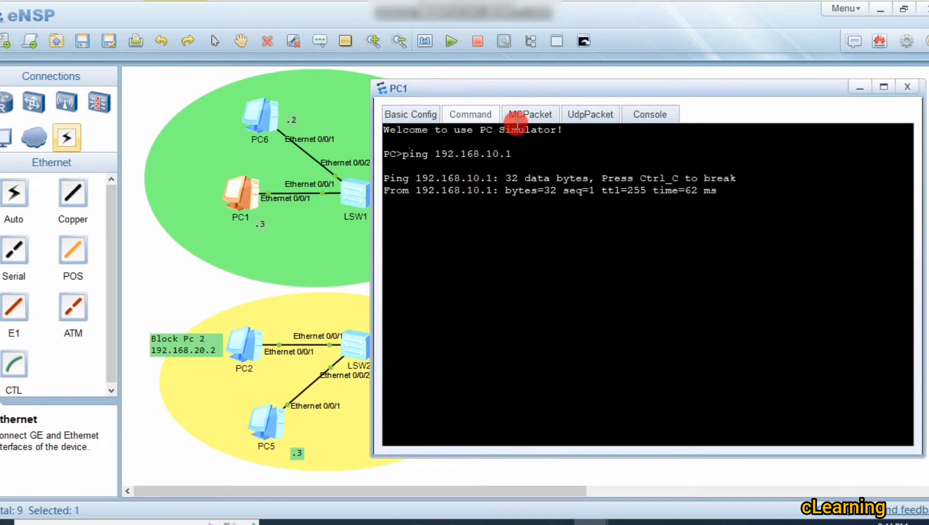
drag(560, 87, 488, 111)
Step: Ping 192.168.30.1 from PC1
key(Up)
key(Left)
key(Left)
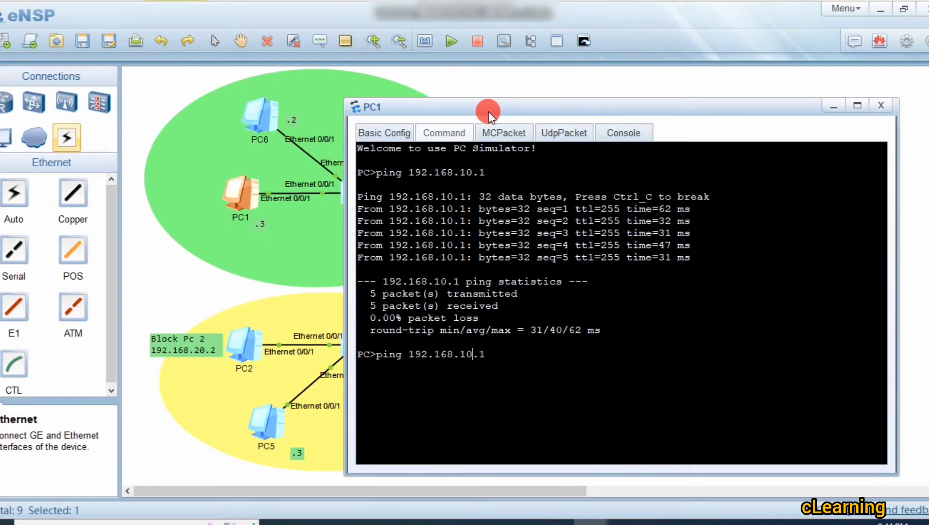
key(BackSpace)
key(BackSpace)
text(30)
key(Return)
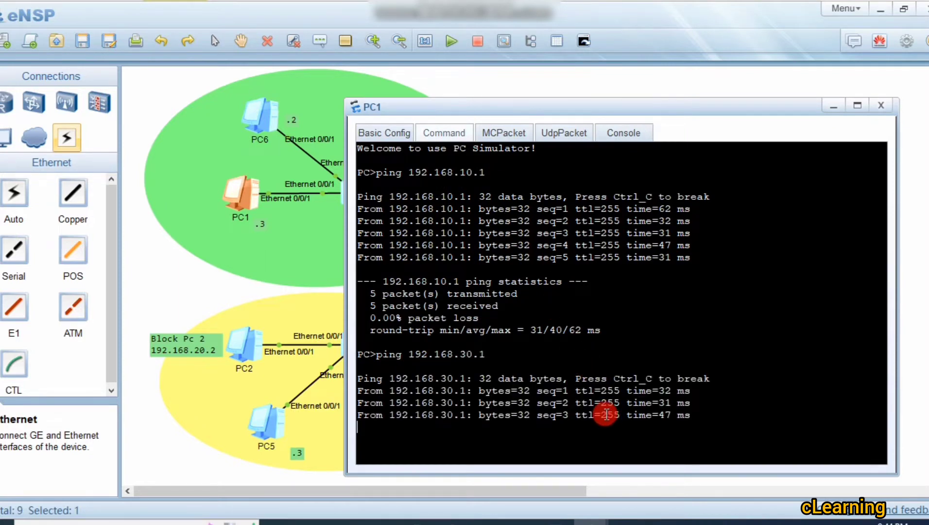
click(867, 302)
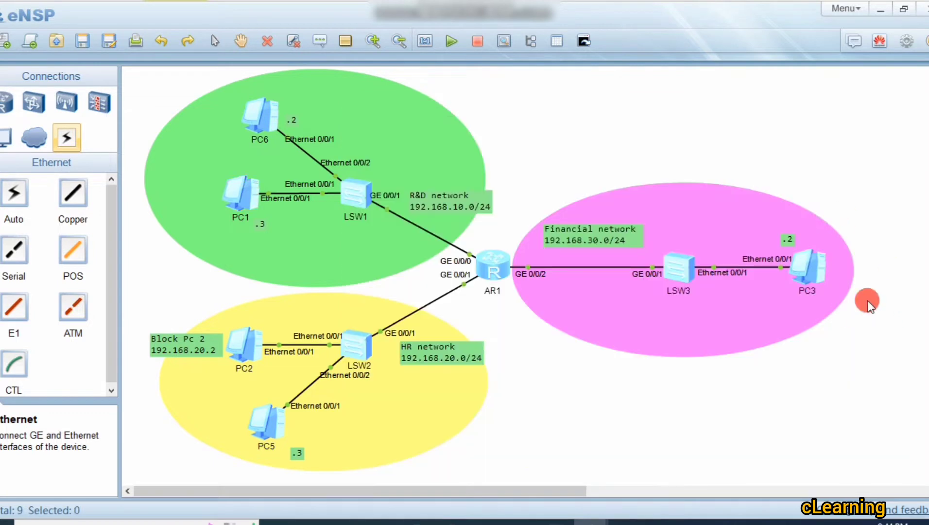
Step: Ping PC3 at 192.168.30.2 from PC1 and check the replies
double_click(237, 194)
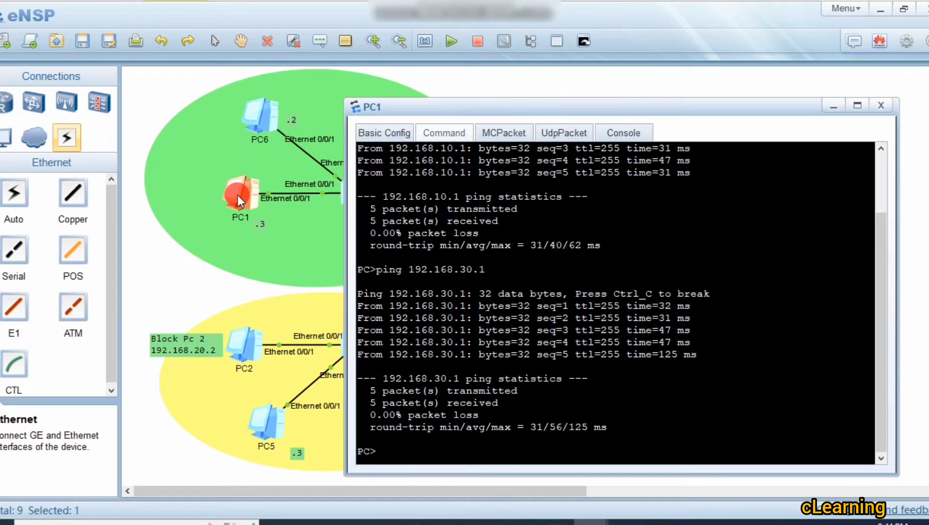
key(Up)
key(BackSpace)
text(2.168.30.2)
key(Return)
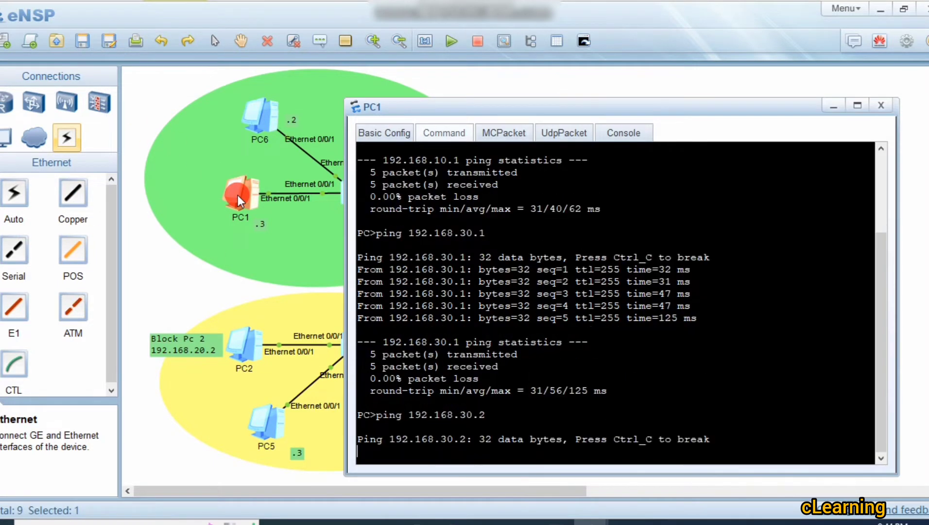
drag(508, 104, 479, 65)
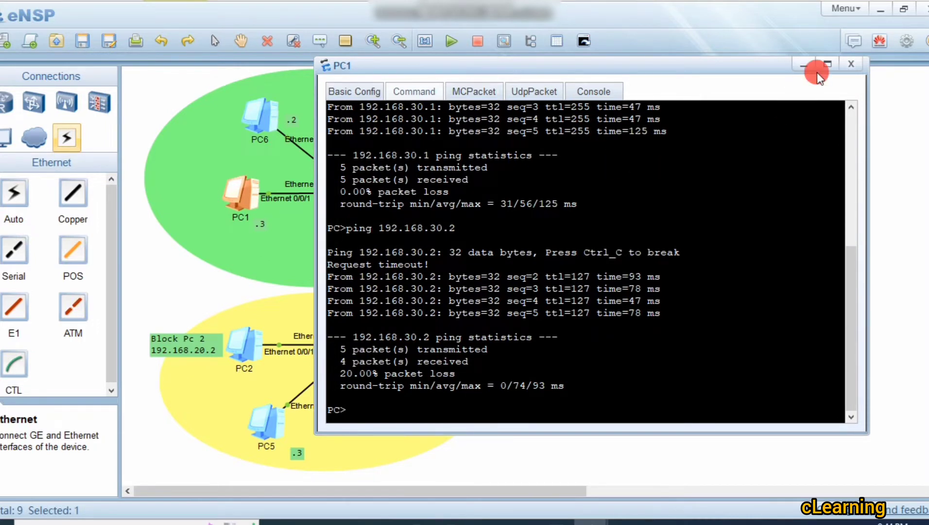
click(802, 65)
Step: Run ping 192.168.30.2 in PC2's command console and confirm replies with ttl 127
double_click(240, 350)
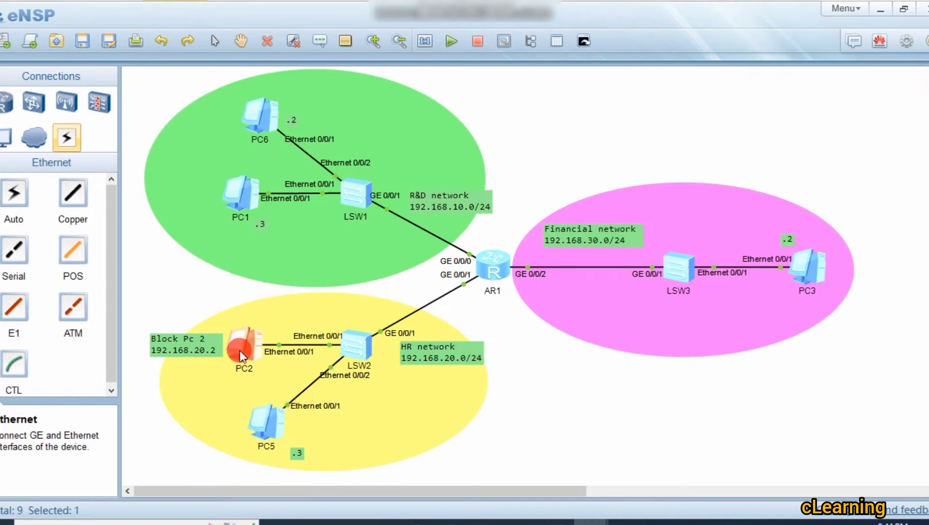
click(500, 121)
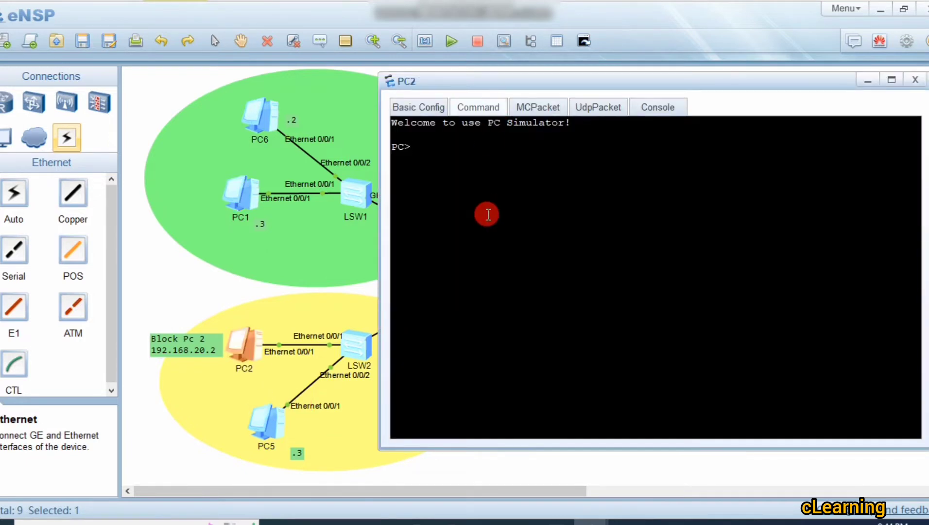
text(192.168.30.2)
key(Return)
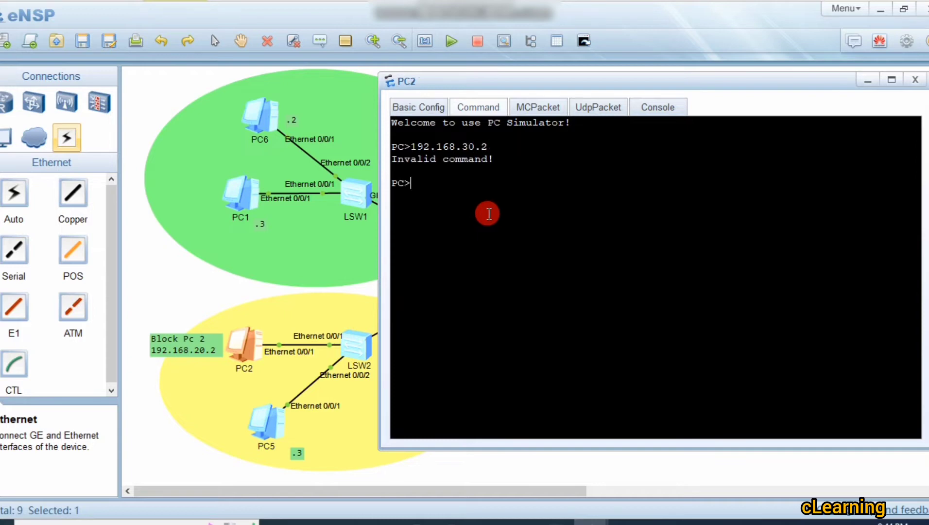
key(Up)
key(Left)
key(Left)
key(Left)
key(Left)
key(Left)
key(Left)
key(Left)
key(Left)
text(ping)
key(Return)
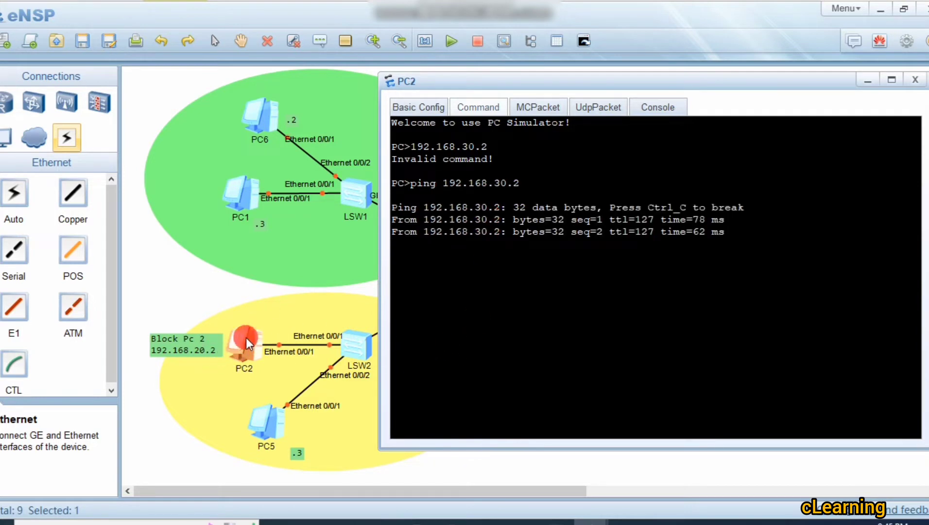
click(843, 253)
Step: Run ping 192.168.30.2 in PC5's command console and check the replies
double_click(267, 428)
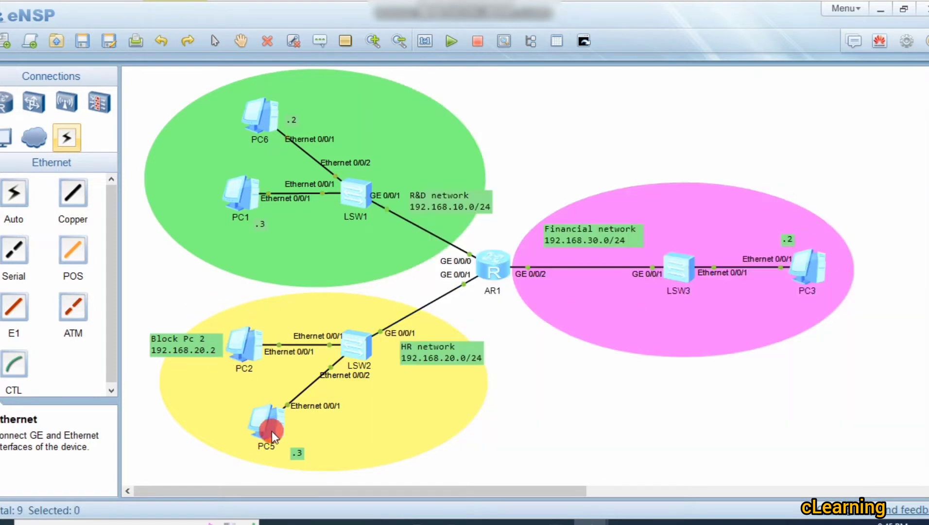
click(541, 121)
click(536, 191)
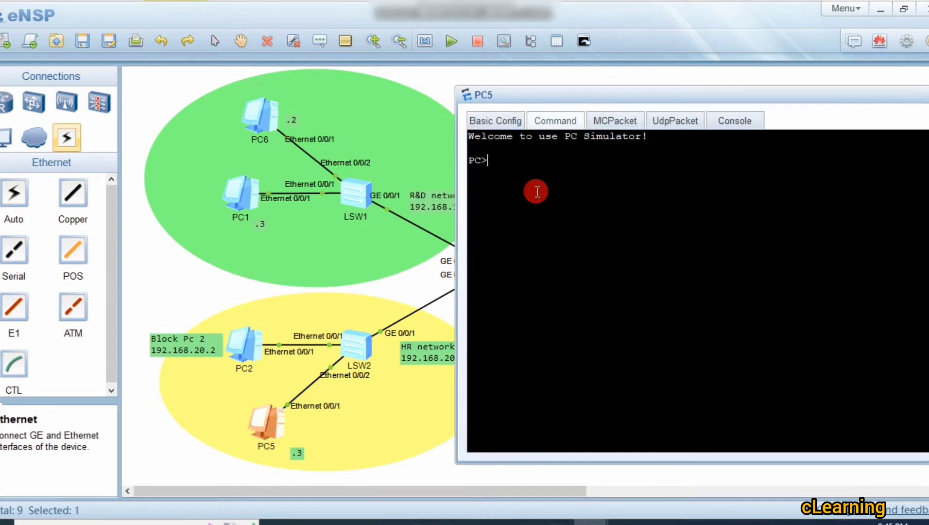
text(ping 192.168.30.2)
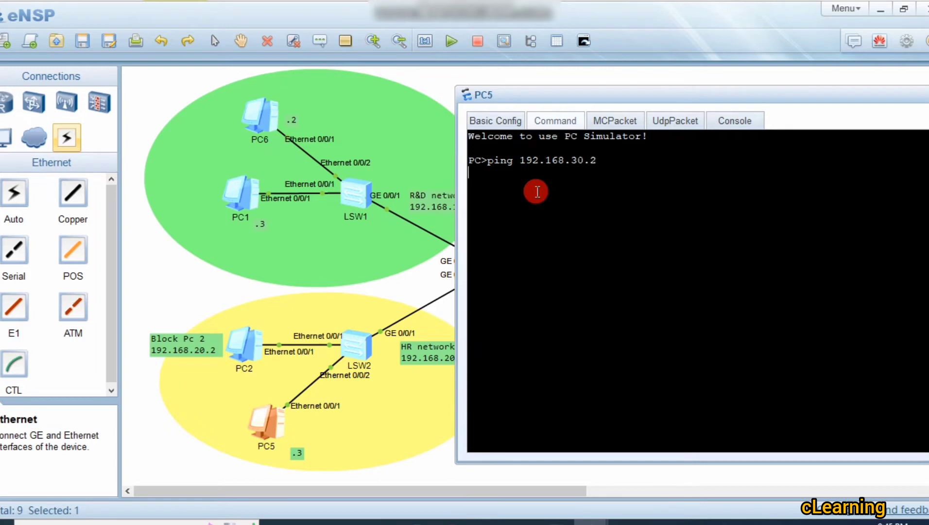
key(Return)
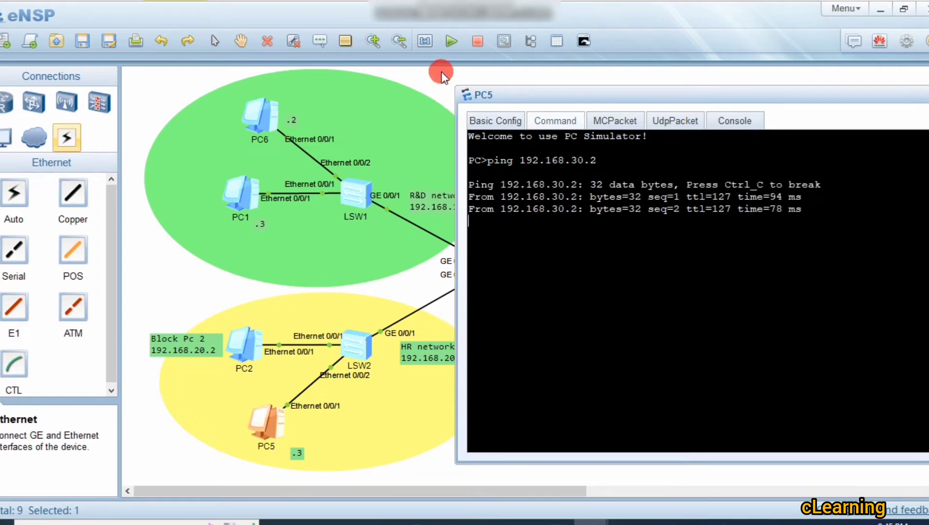
click(443, 72)
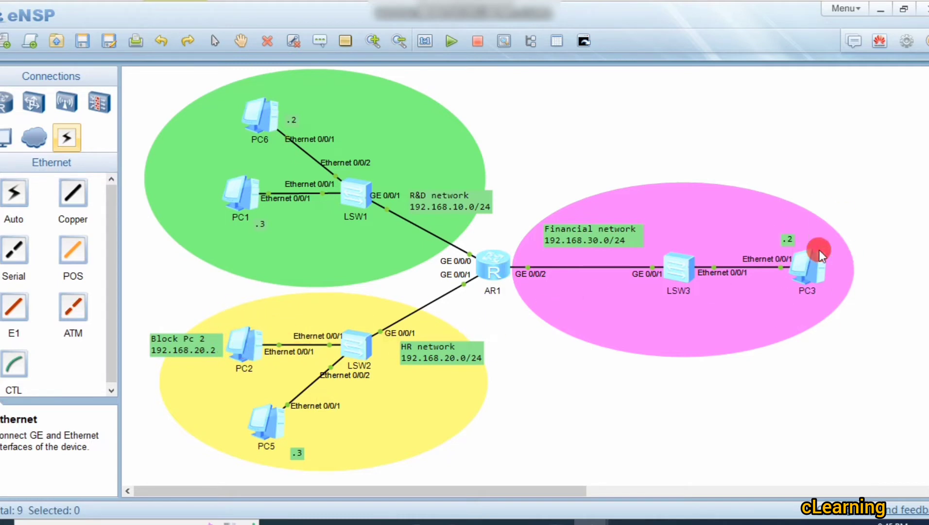
Step: In AR1's console, return to system view and create basic ACL 2000
double_click(492, 268)
drag(678, 43, 555, 37)
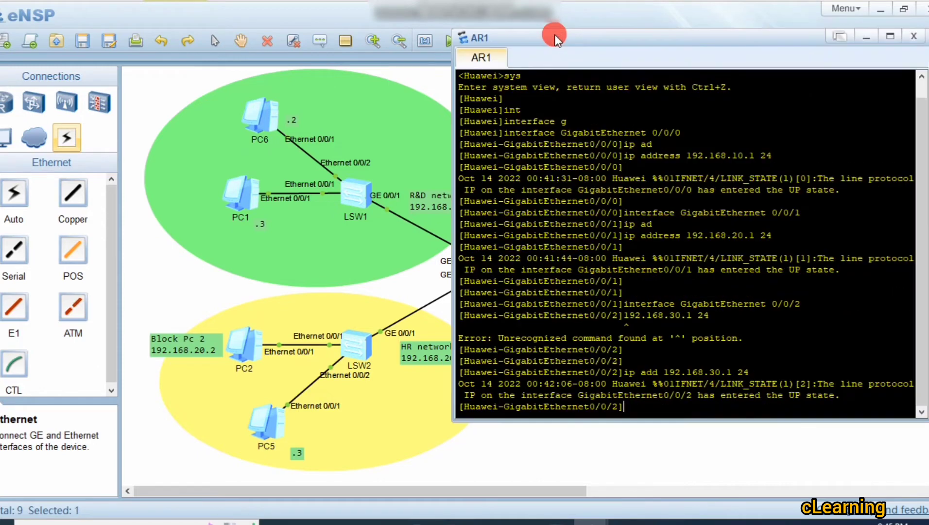
text(q)
key(Return)
key(Return)
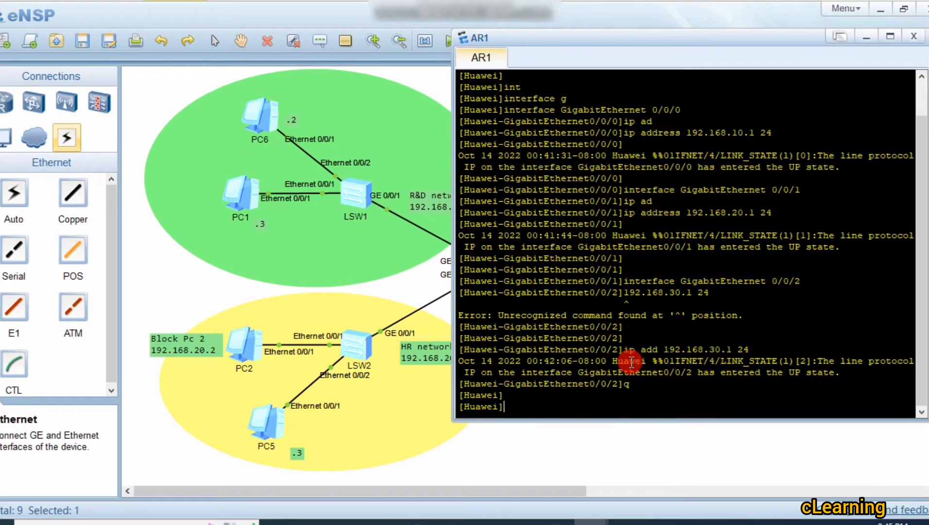
key(Return)
key(Return)
key(Return)
key(Return)
key(Return)
key(Return)
key(Return)
key(Return)
key(Return)
key(Return)
key(Return)
key(Return)
key(Return)
key(Return)
key(Return)
key(Return)
key(Return)
key(Return)
key(Return)
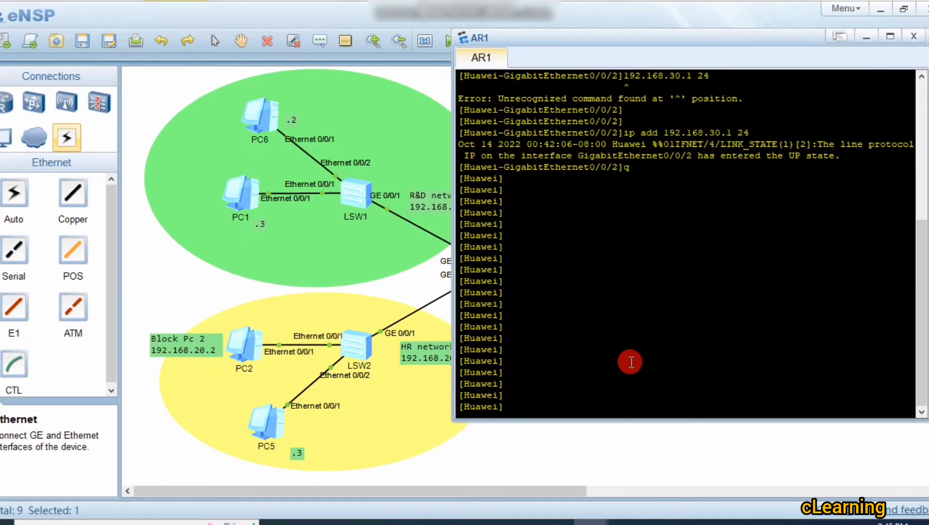
text(ac)
key(Tab)
key(Tab)
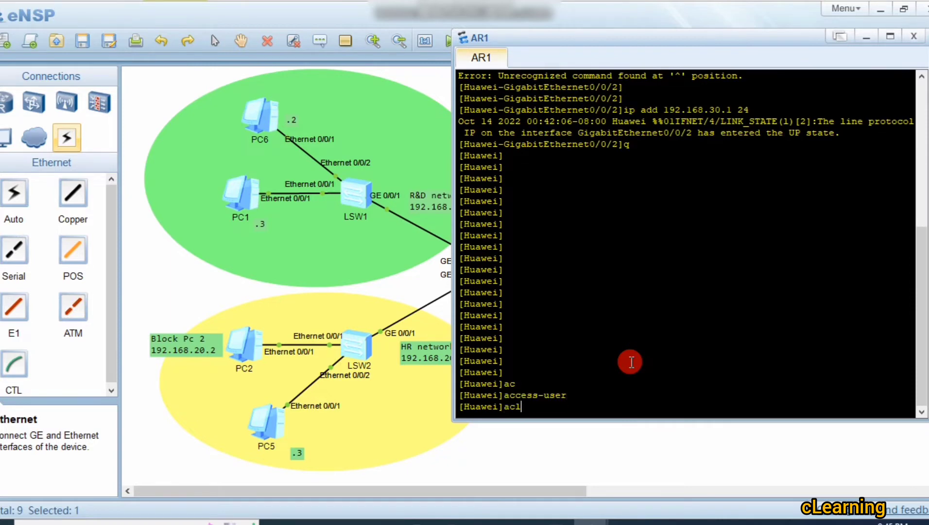
text(2000)
drag(551, 406, 524, 406)
click(548, 406)
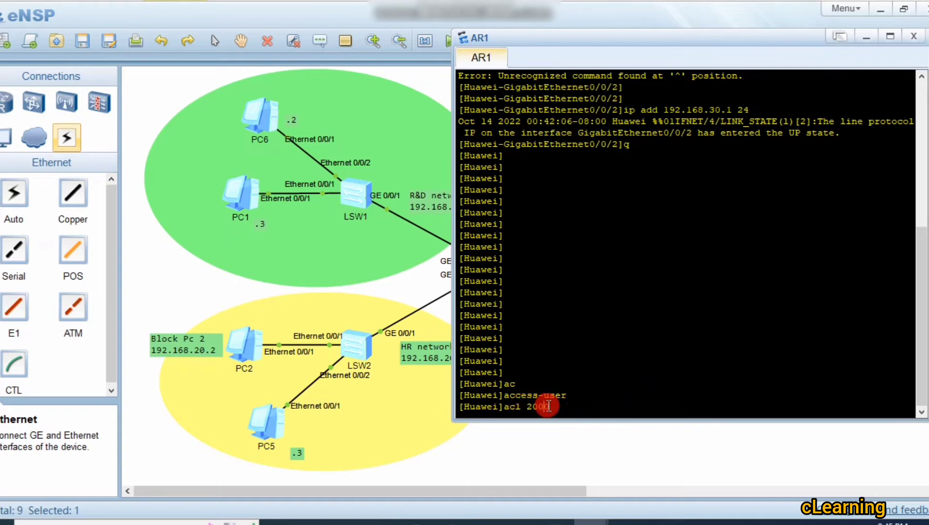
key(Return)
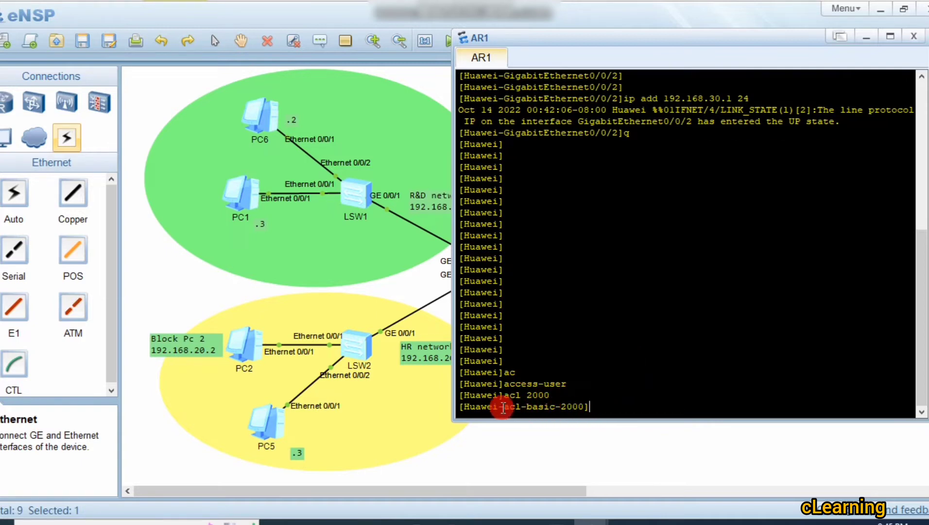
Step: Add rule 5 deny source 192.168.10.0 0.0.0.255 to ACL 2000, then return to the topology
drag(498, 406, 605, 408)
click(605, 408)
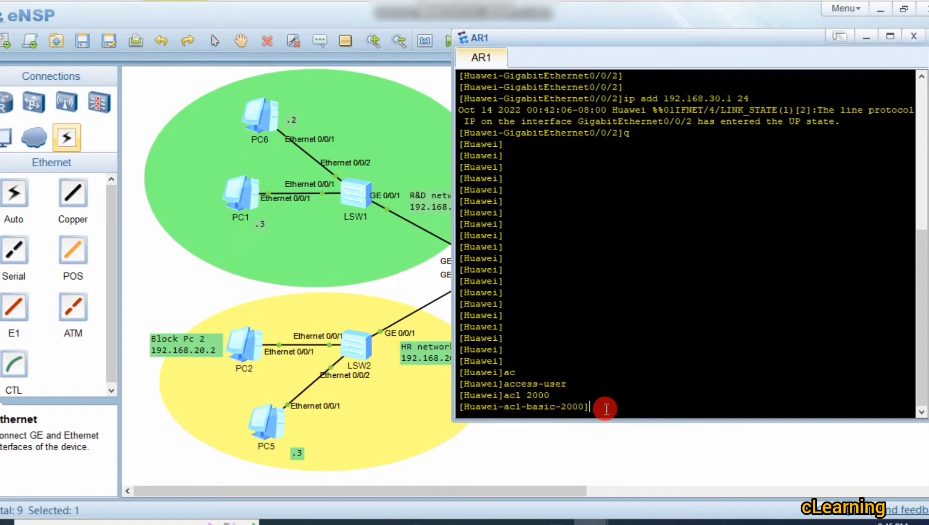
text(ru)
key(Tab)
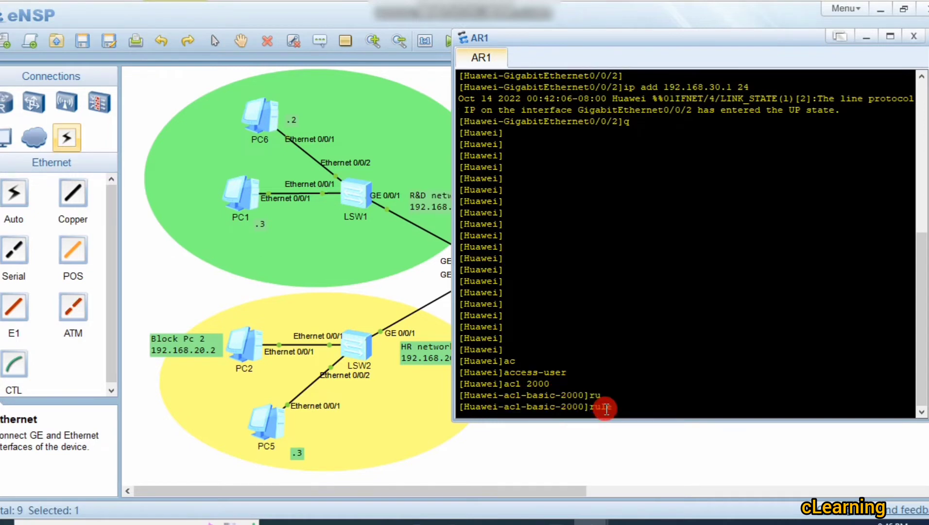
text(5)
key(Tab)
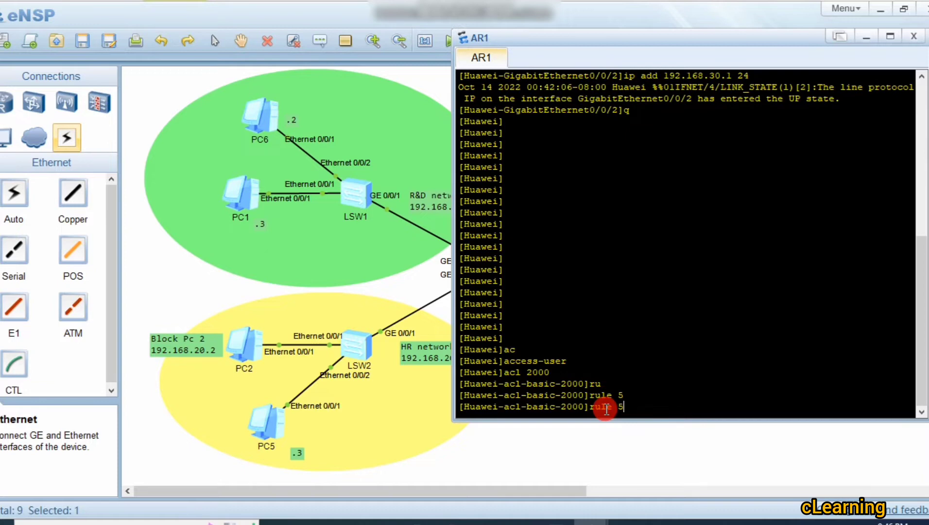
text(de)
key(Tab)
key(BackSpace)
key(BackSpace)
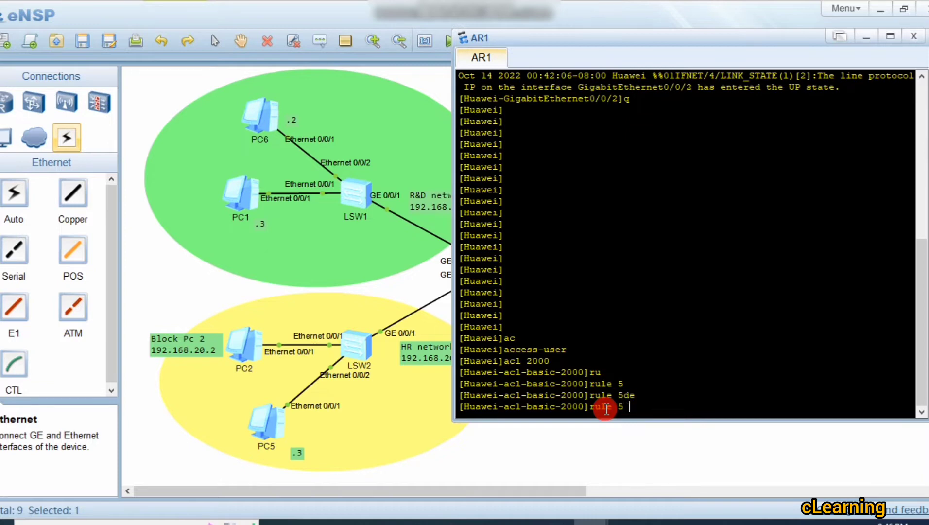
text(de)
key(Tab)
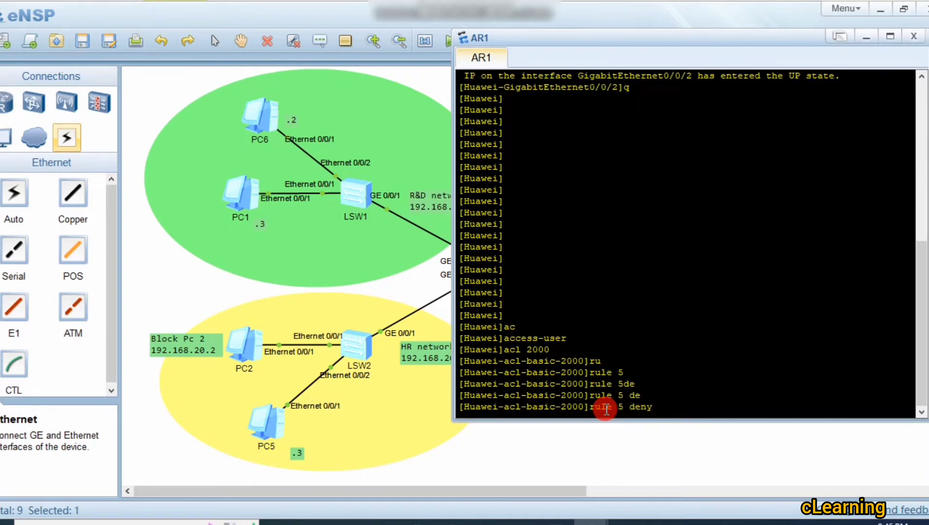
text(sou)
key(Tab)
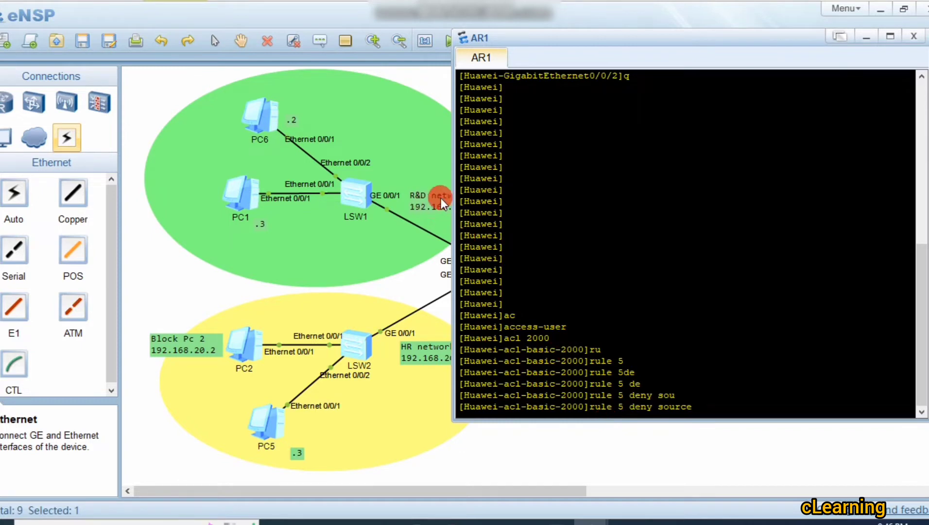
text(192)
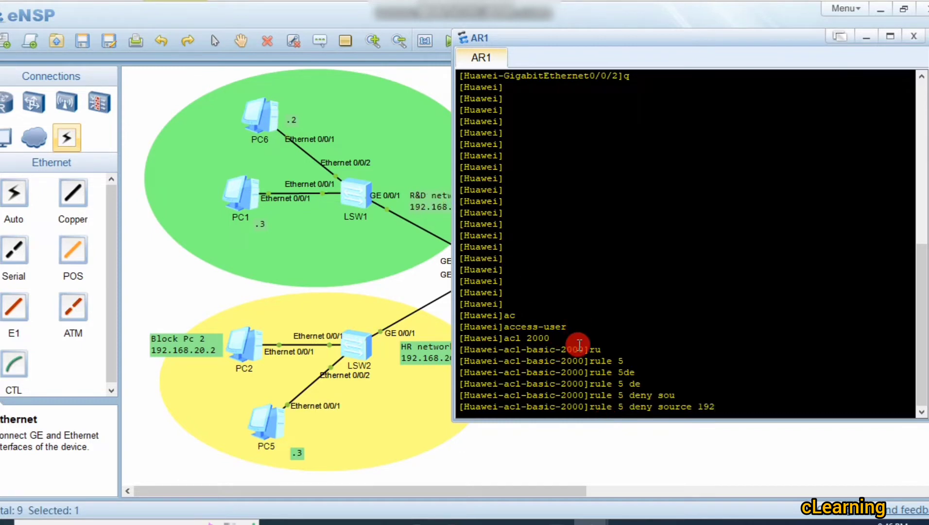
text(.168.10.0)
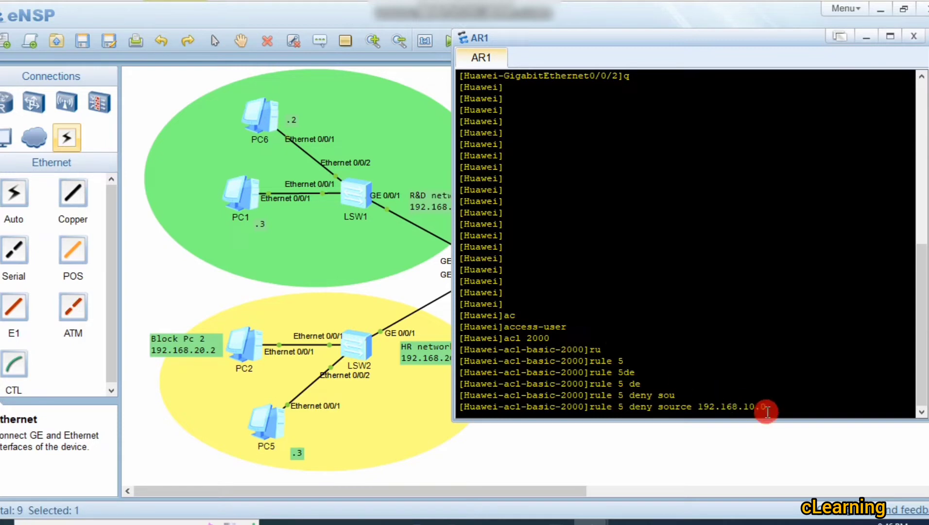
text( 0.0.0.)
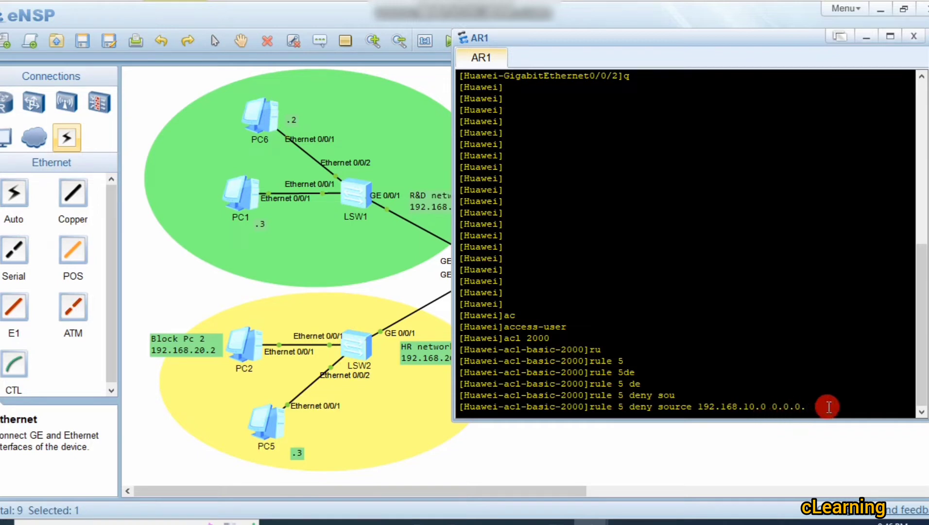
text(255)
drag(832, 407, 800, 407)
click(800, 407)
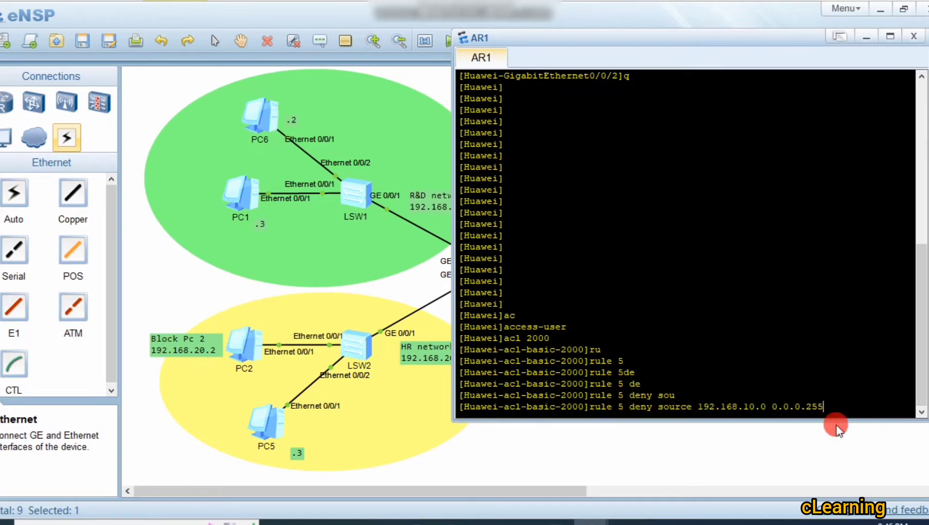
drag(821, 407, 597, 415)
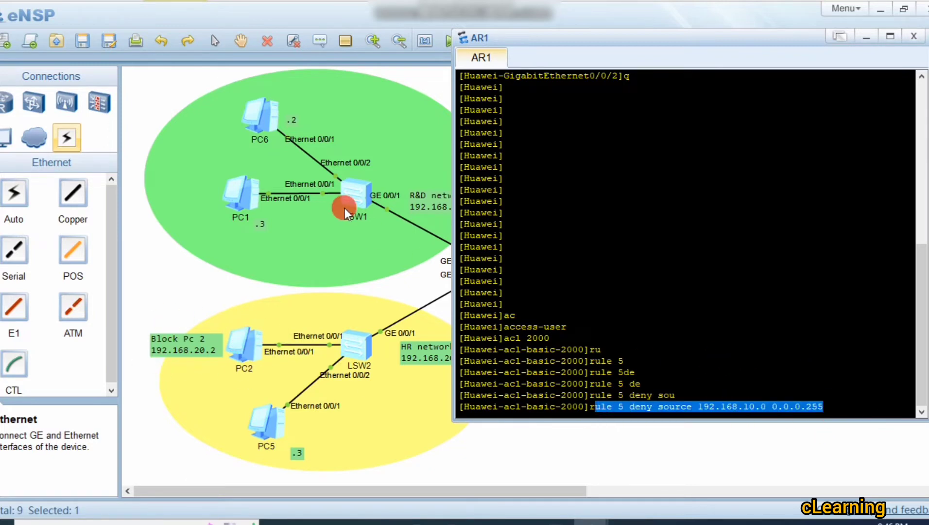
key(Return)
key(Return)
key(Return)
key(Return)
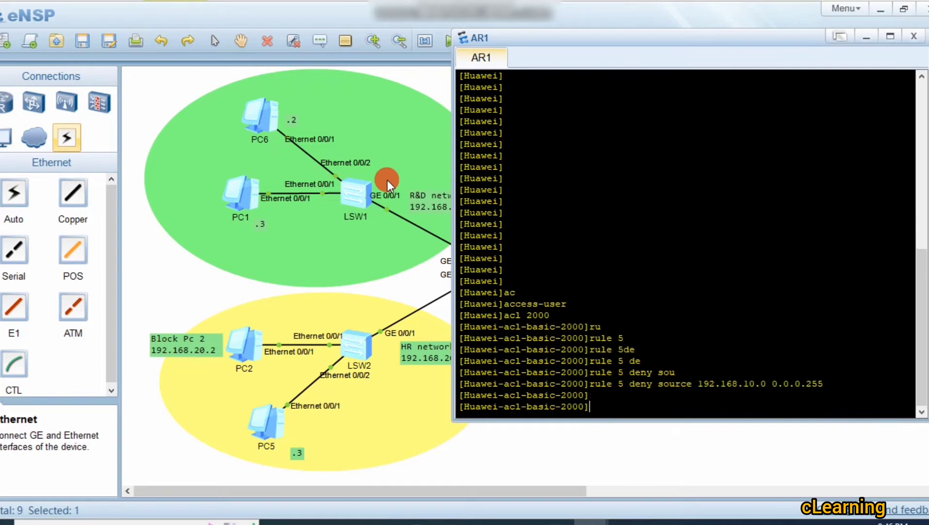
click(415, 84)
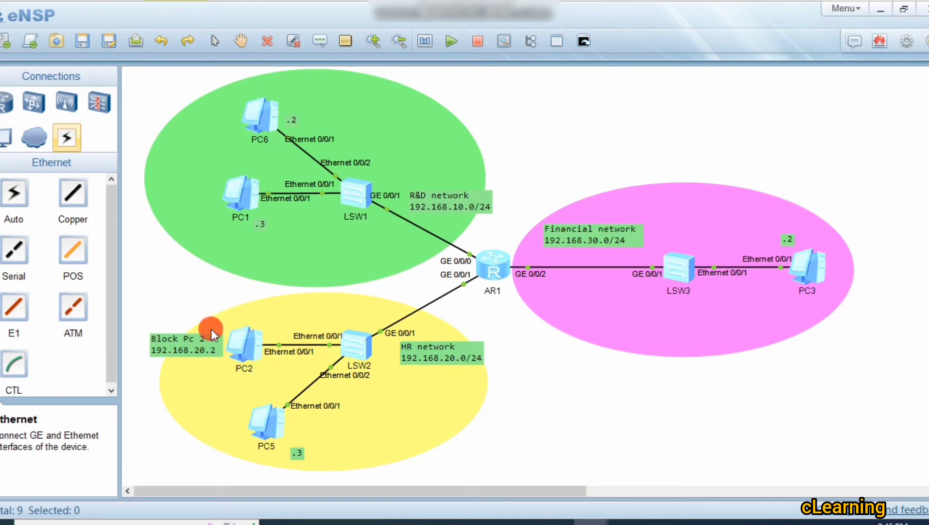
Step: On AR1, enter rule 10 deny source 192.168.20.2 0.0.0.0, fixing the mistyped address
double_click(498, 263)
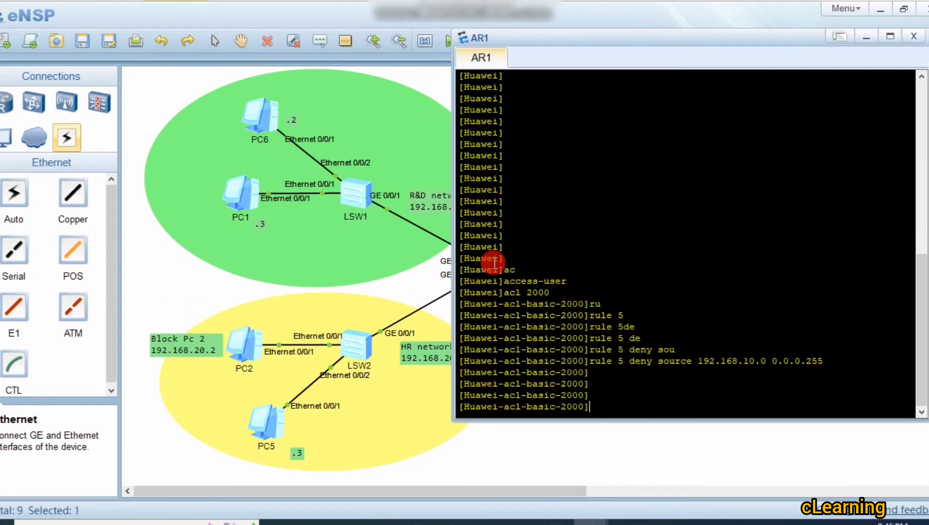
text(ru)
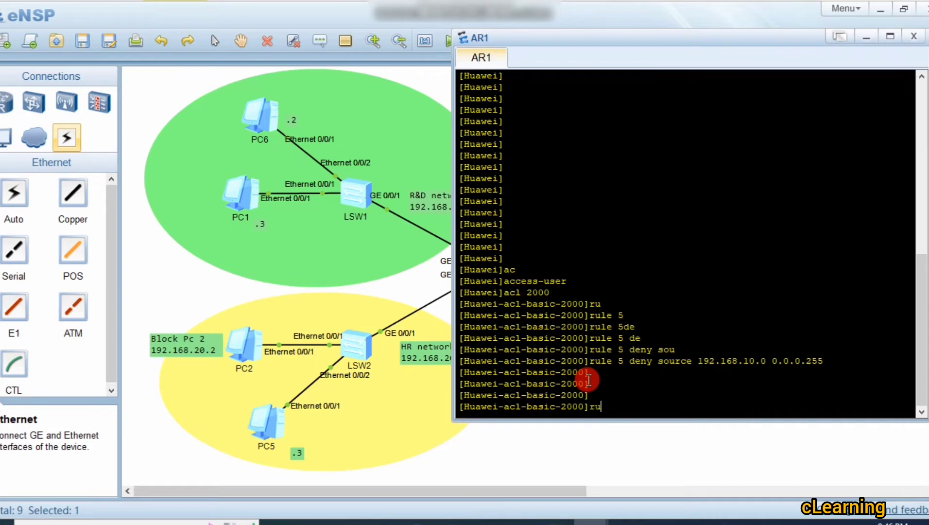
key(Tab)
text(10 dr)
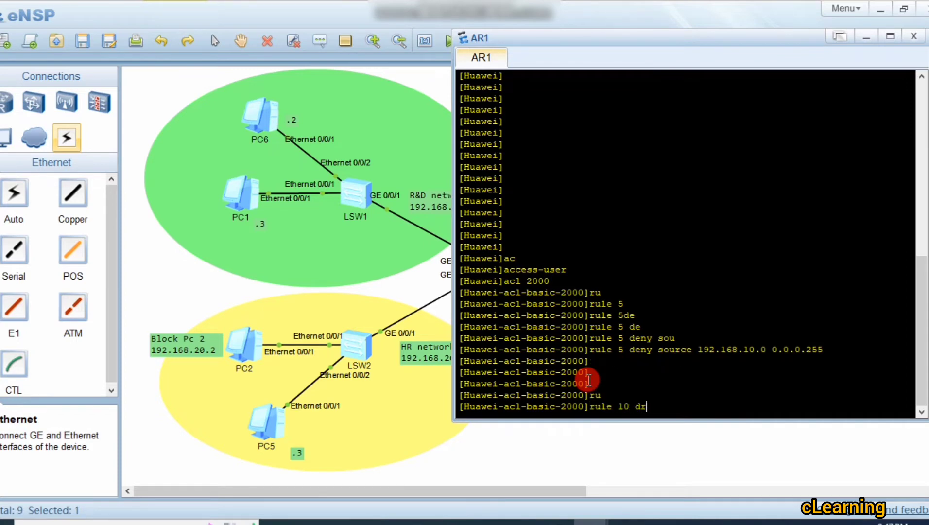
key(Tab)
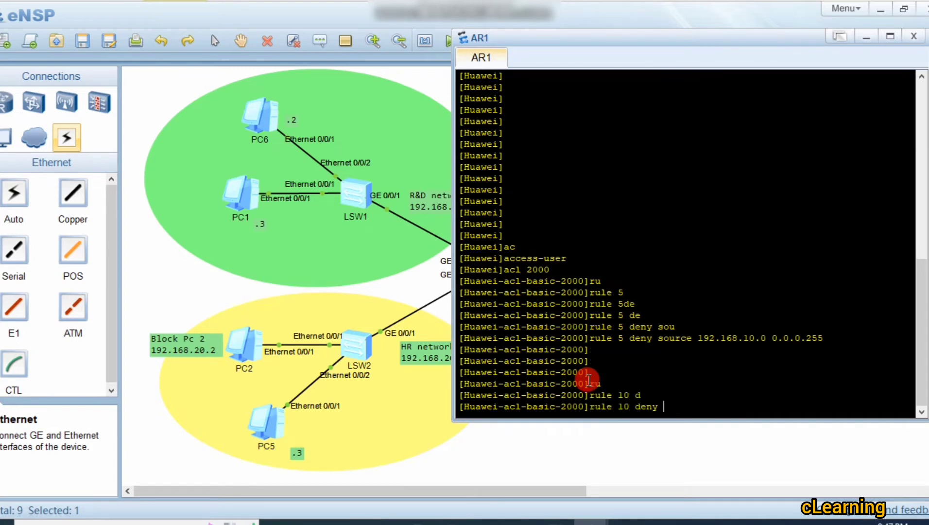
text(sou)
key(Tab)
text(192)
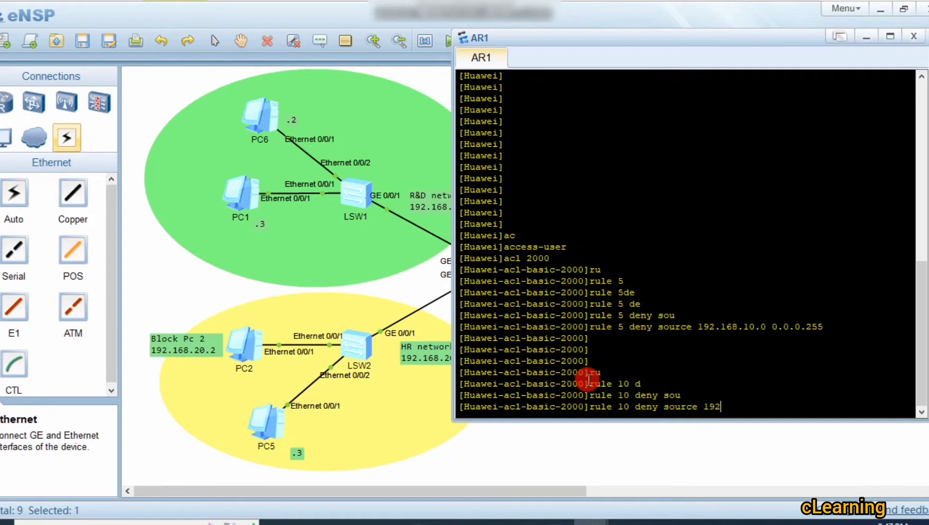
text(.168.202)
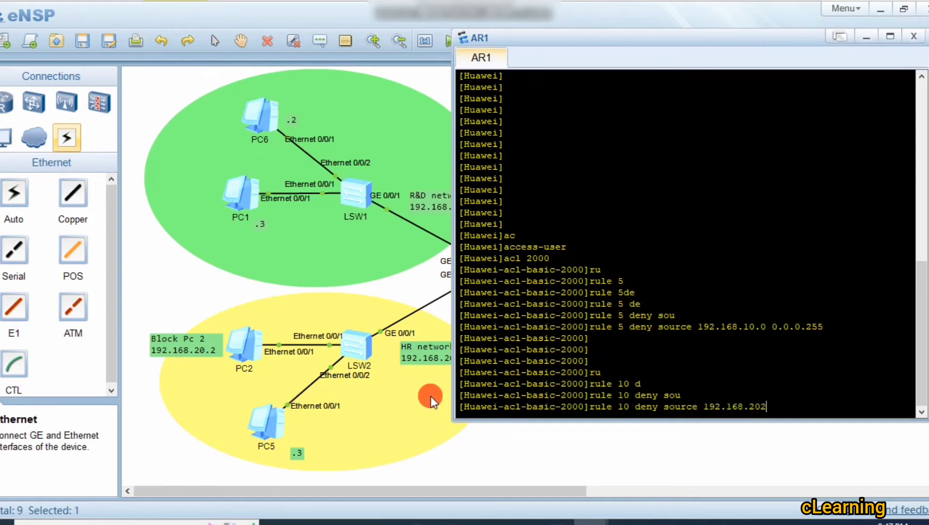
key(BackSpace)
text(.2 0.0.0.0)
Step: Correct the wildcard mask's last digit to 0 and submit rule 10
drag(824, 406, 801, 407)
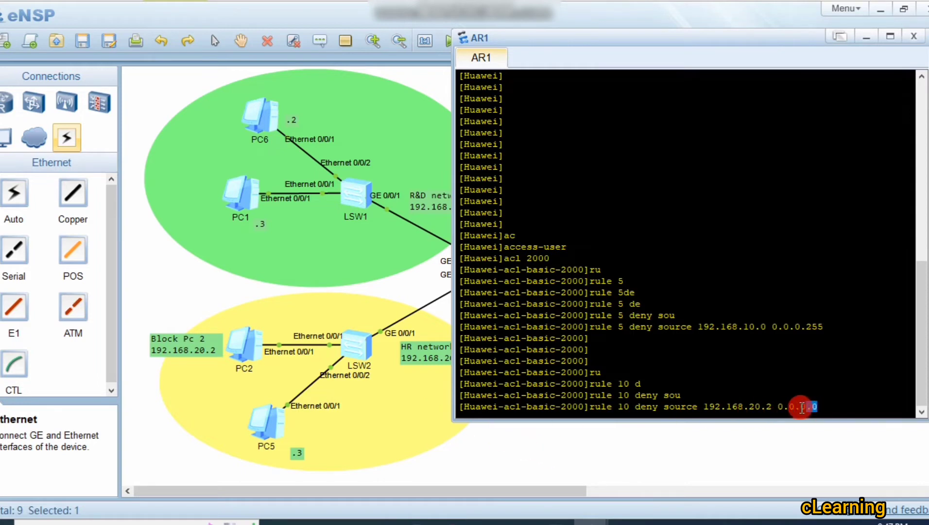
click(825, 407)
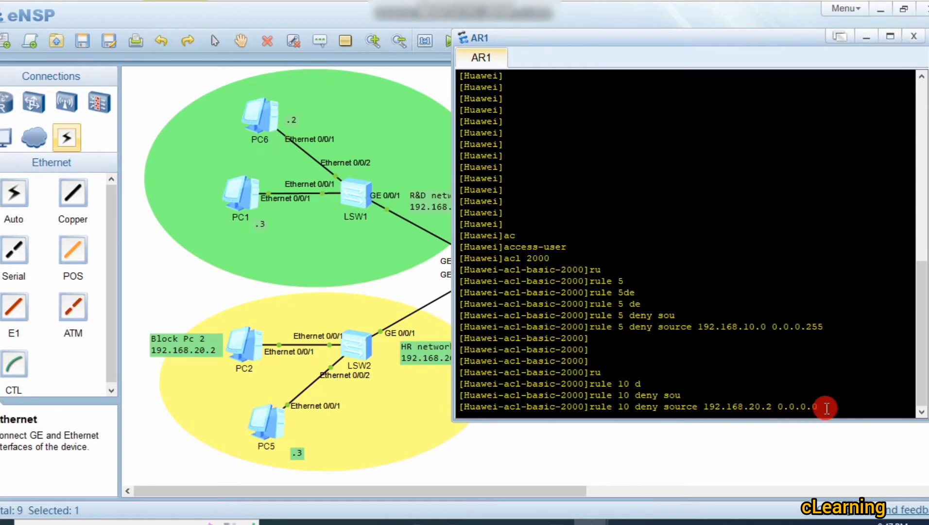
drag(725, 406, 705, 406)
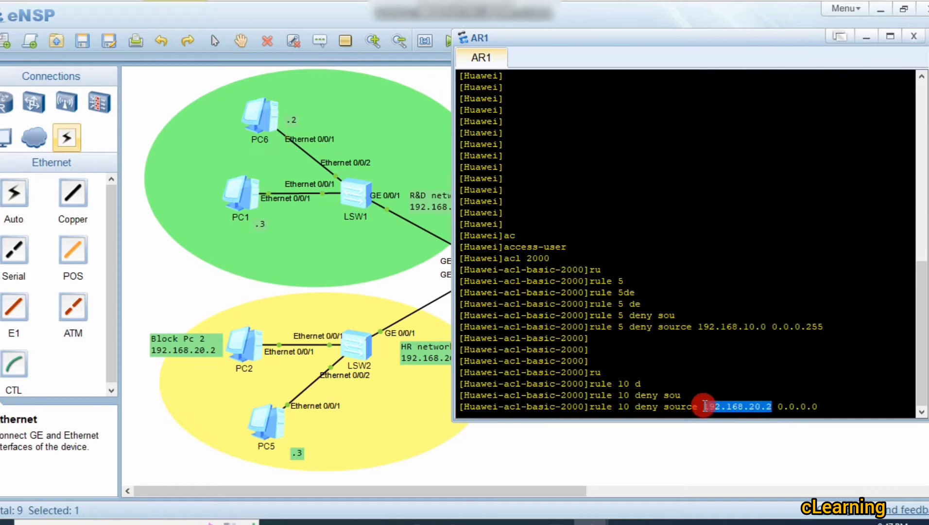
click(833, 407)
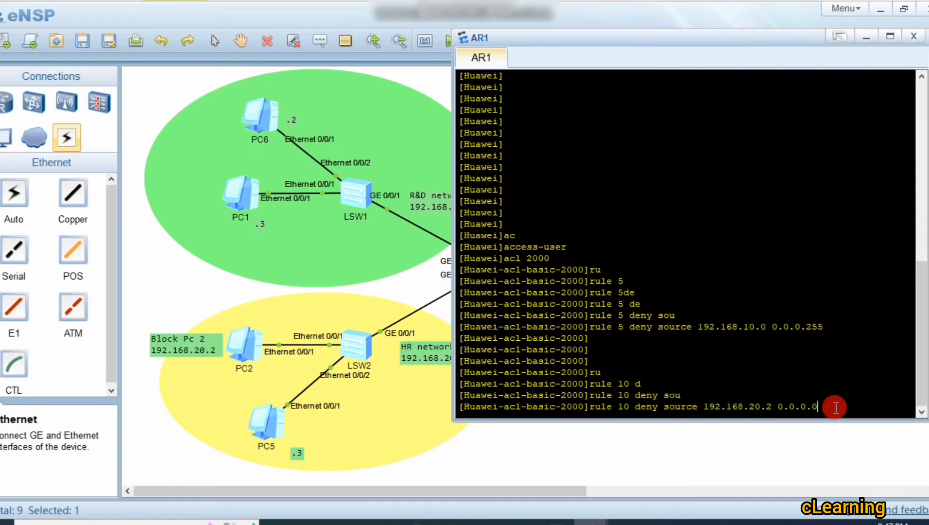
key(BackSpace)
text(2)
key(BackSpace)
text(0)
key(Return)
key(Return)
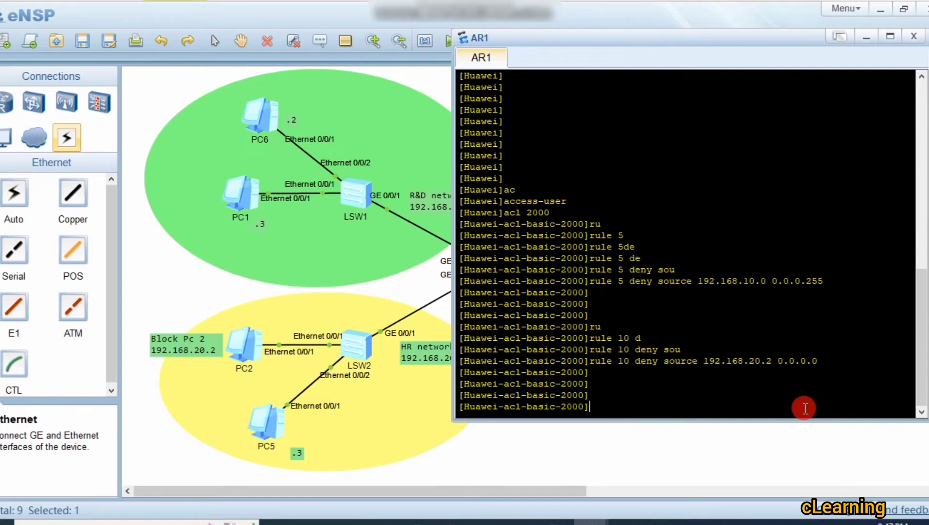
Step: Quit AR1's ACL 2000 view with 'q' and close the console back to the topology
click(646, 440)
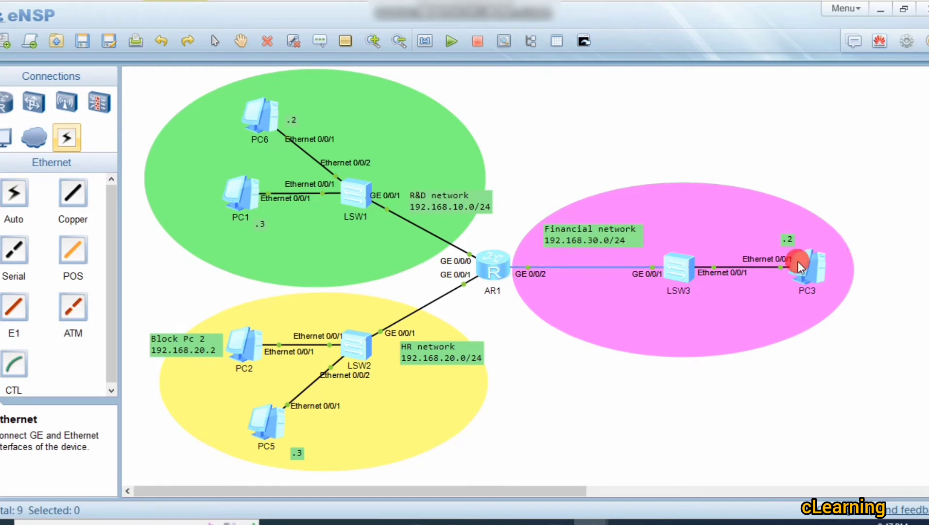
double_click(482, 267)
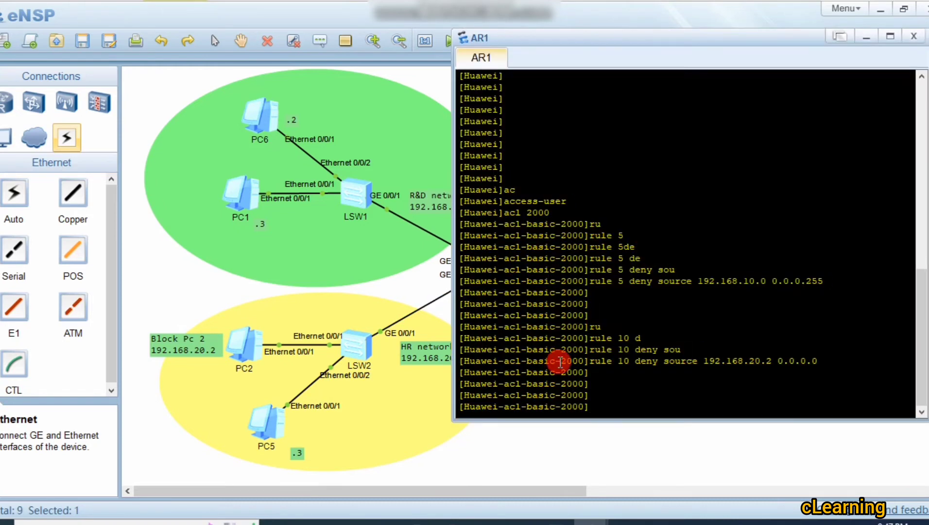
text(q)
key(Return)
key(Return)
key(Return)
key(Return)
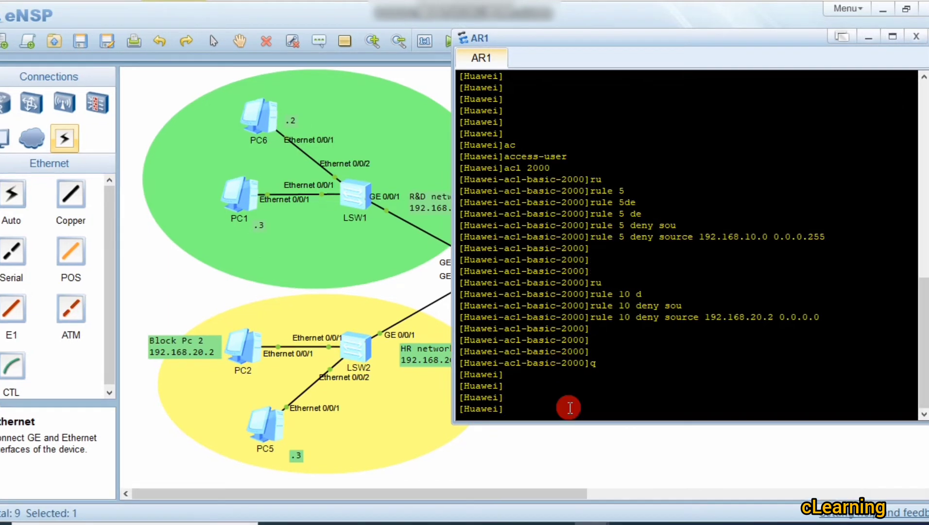
click(561, 444)
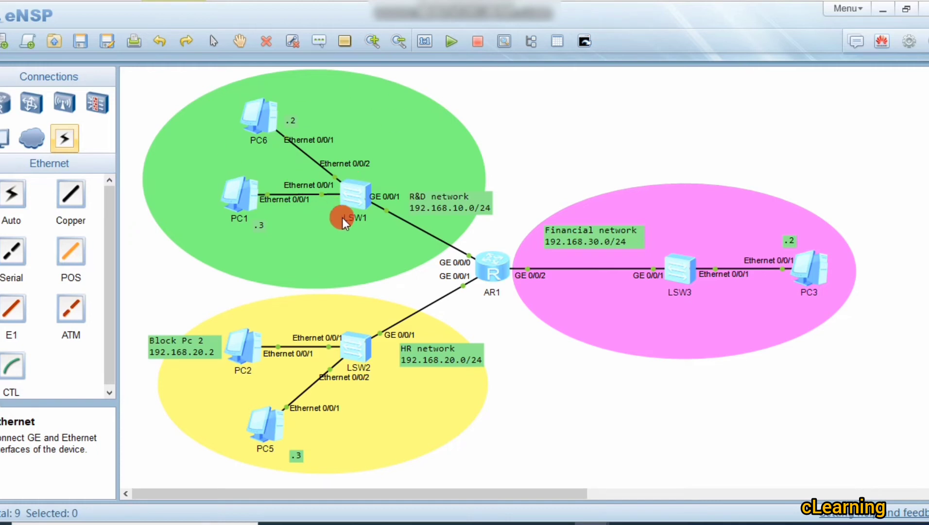
Step: On AR1, enter the interface view of GigabitEthernet 0/0/2
double_click(486, 262)
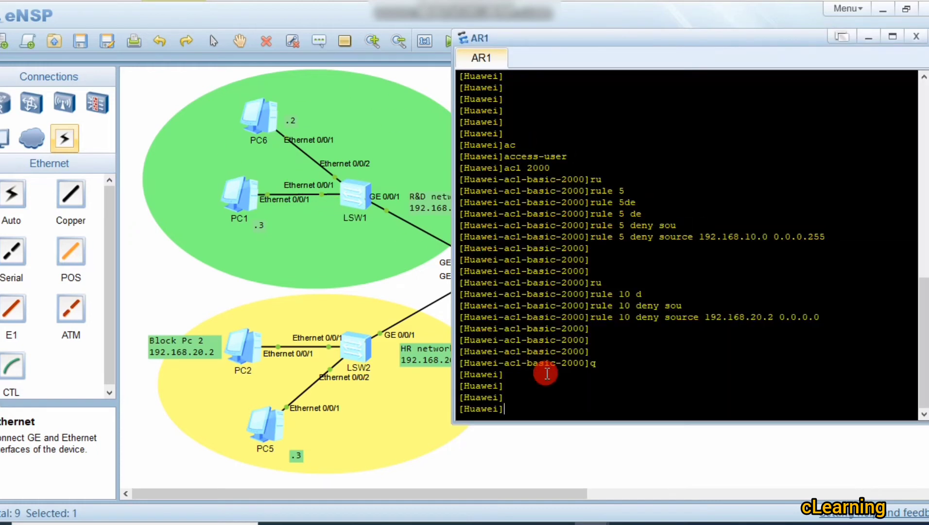
text(int)
key(Tab)
text(g)
key(Tab)
text(0)
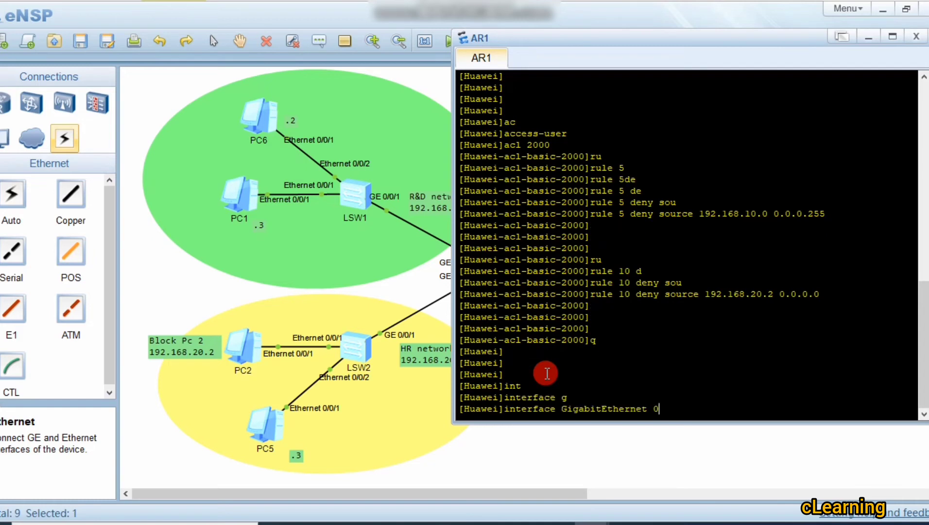
text(/0/2)
key(Return)
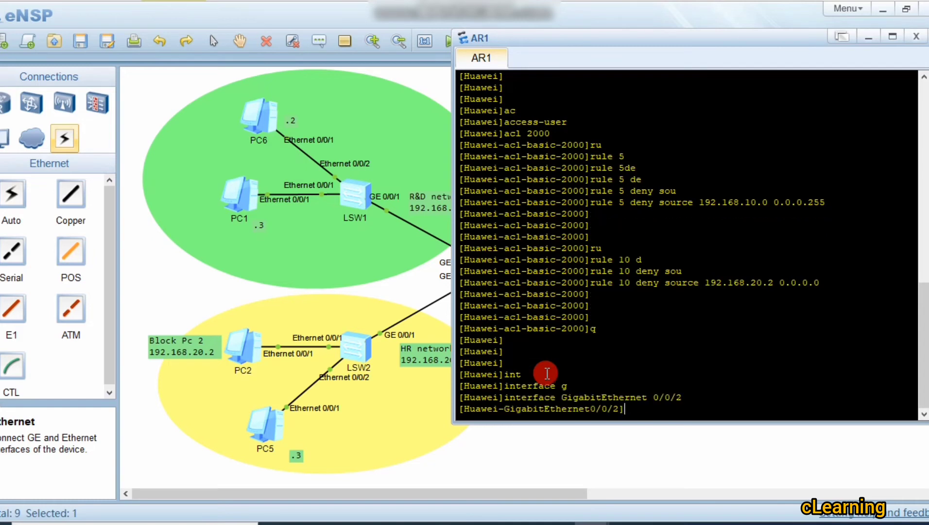
Step: Type the command traffic-filter outbound acl 2000 on the interface
text(traf)
key(Tab)
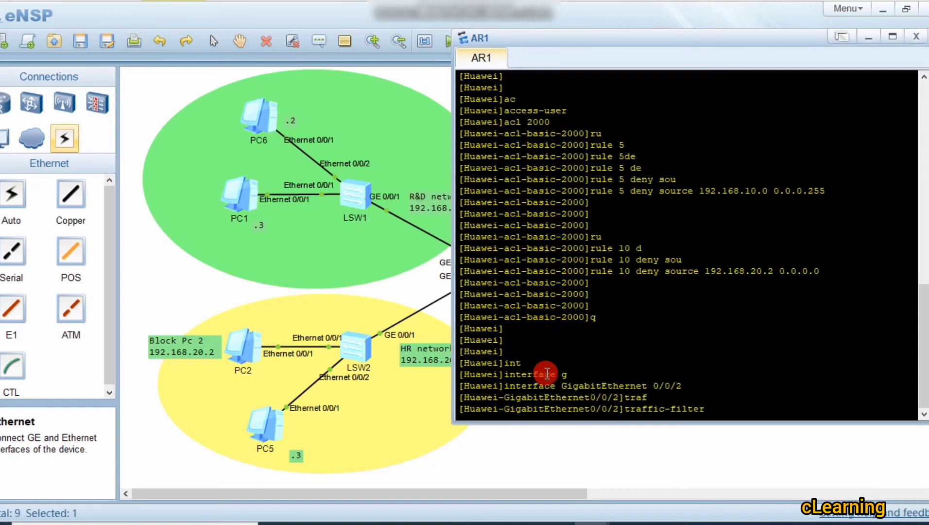
text(ou)
key(Tab)
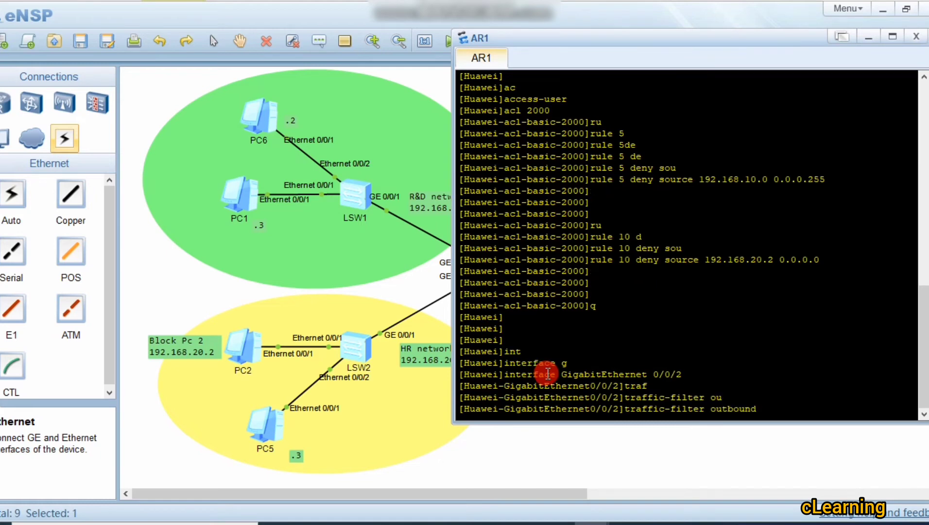
click(554, 474)
double_click(488, 264)
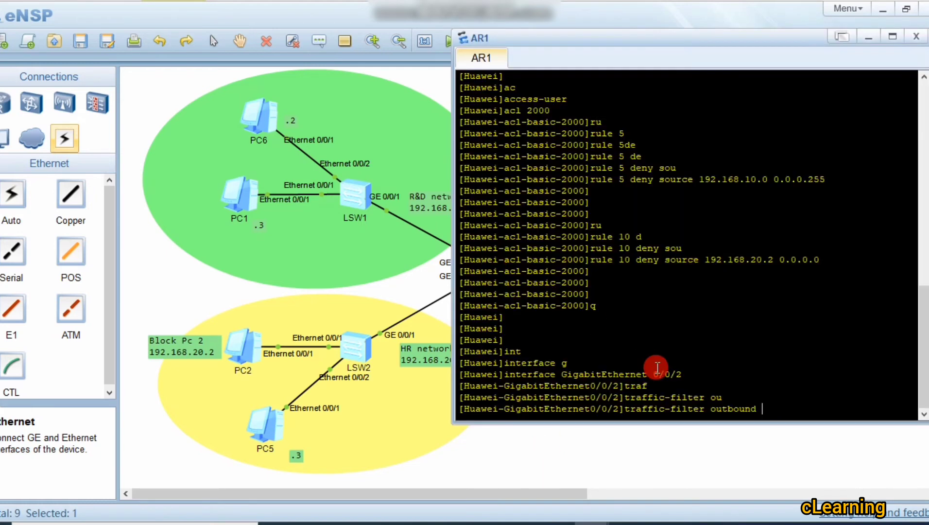
text(ac)
key(Tab)
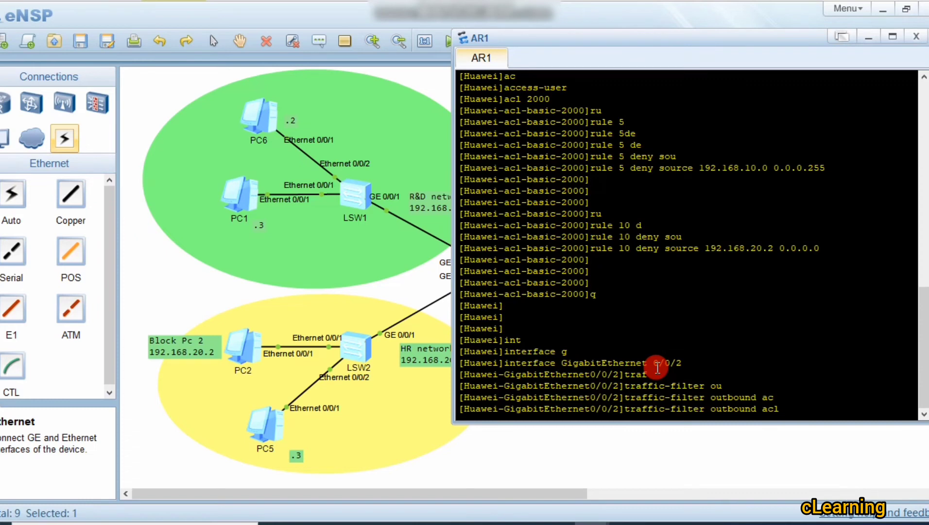
text(2000)
Step: Check the filter command against ACL 2000's rules, apply it, and return to the topology
drag(809, 409, 770, 411)
scroll(761, 387, up, 1)
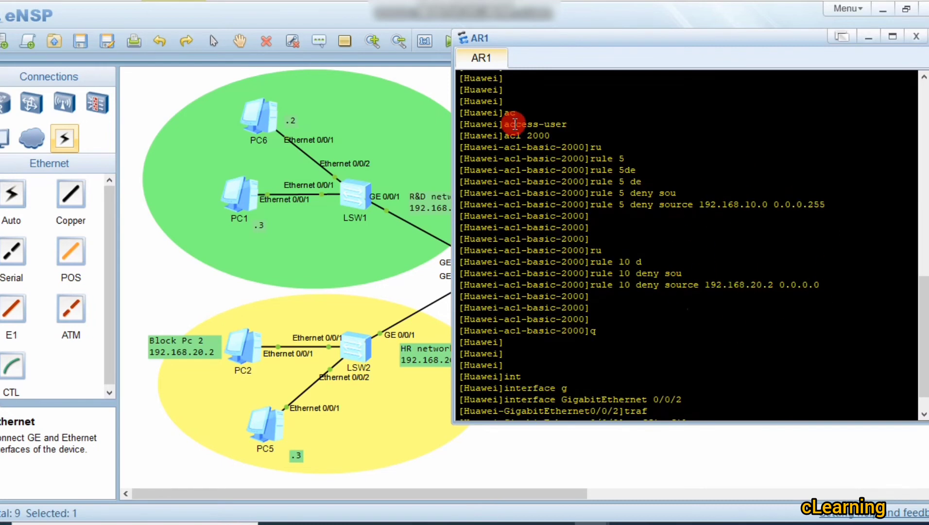
drag(532, 158, 586, 159)
scroll(586, 194, down, 1)
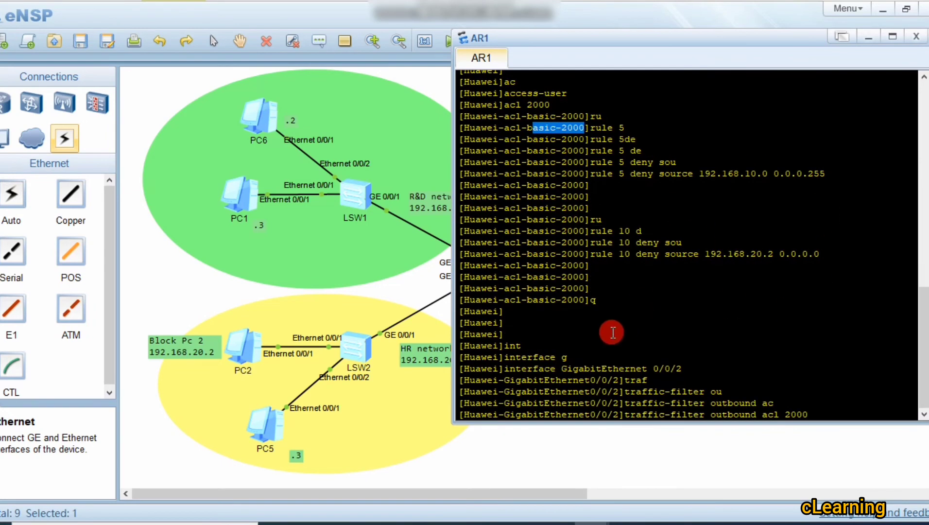
drag(802, 414, 767, 410)
drag(619, 415, 806, 419)
drag(458, 174, 589, 173)
drag(629, 253, 820, 254)
click(809, 402)
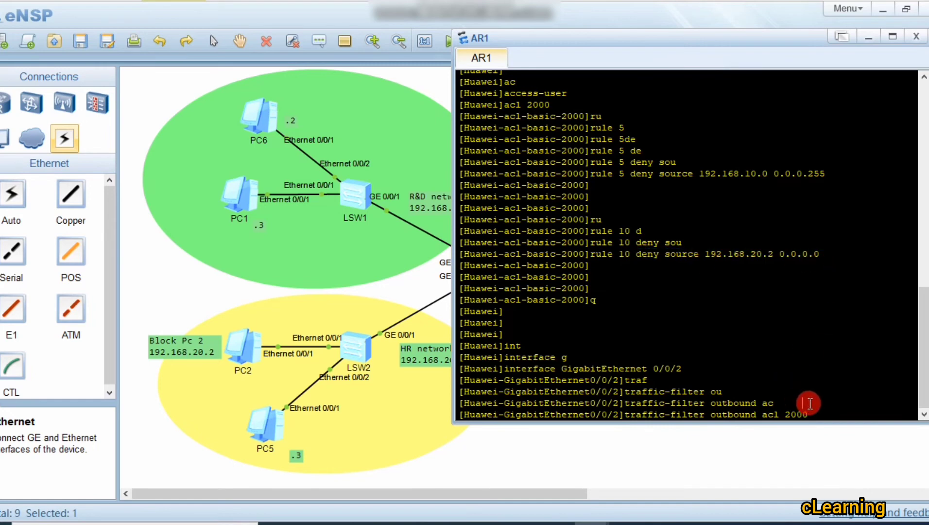
key(Return)
key(Return)
key(Return)
key(Return)
key(Return)
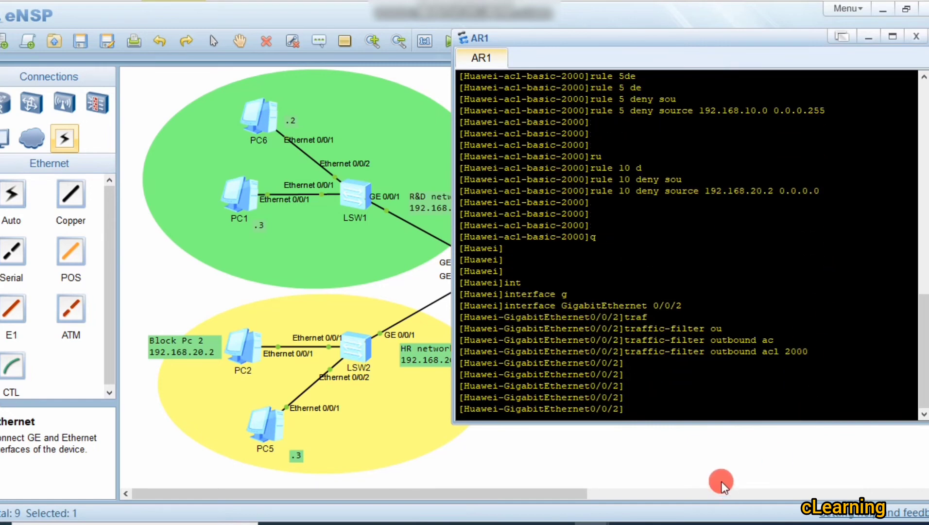
click(715, 472)
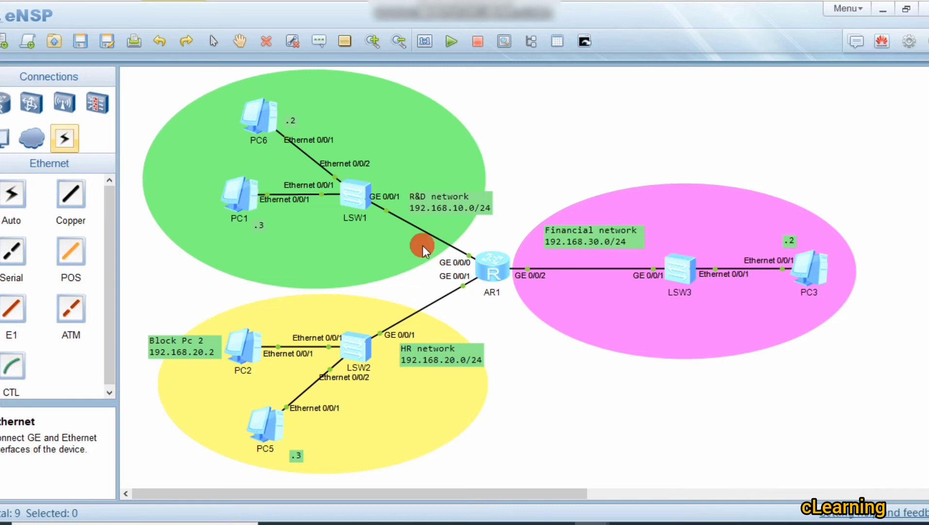
Step: From PC1, ping 192.168.10.1
double_click(240, 194)
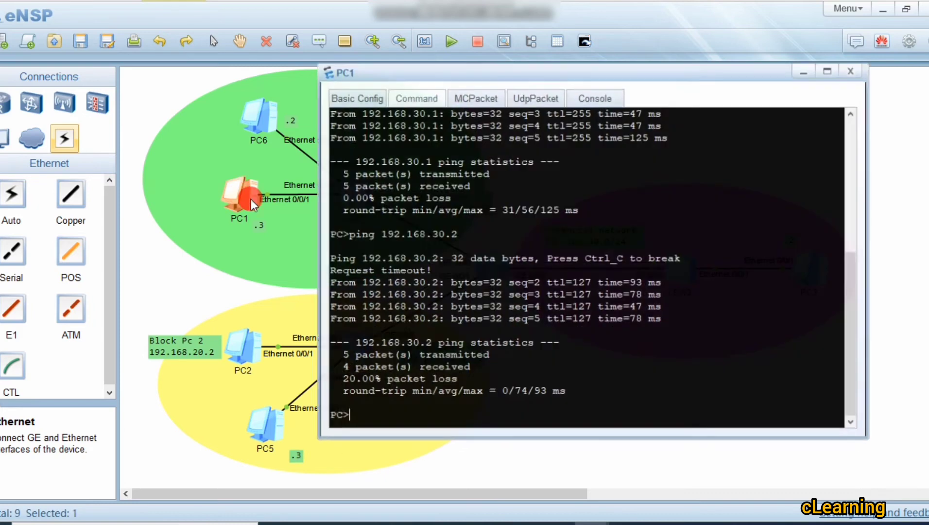
text(ping 192.168.10.1)
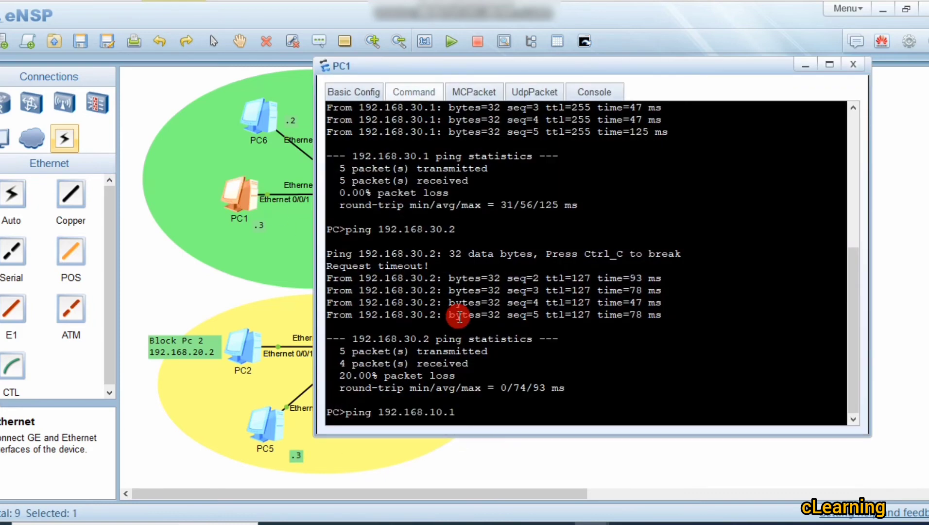
key(BackSpace)
text(1)
key(Return)
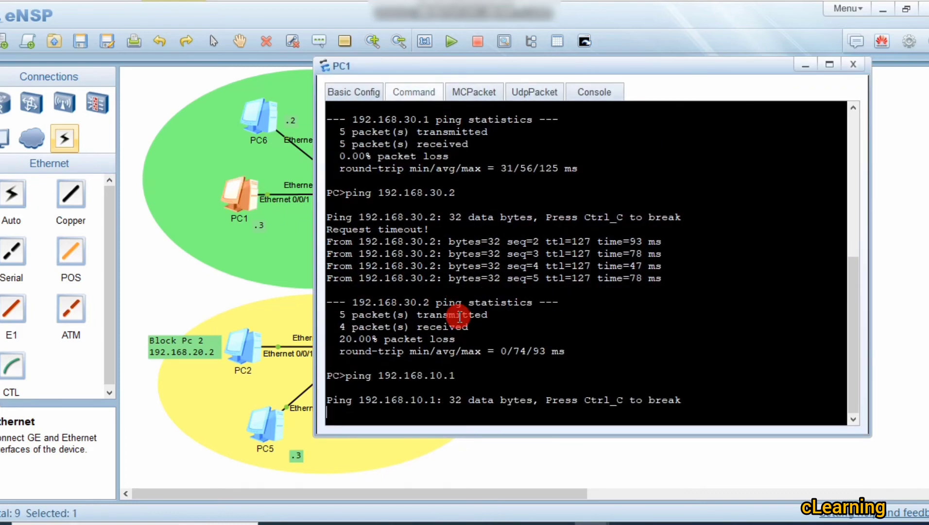
click(557, 449)
click(558, 449)
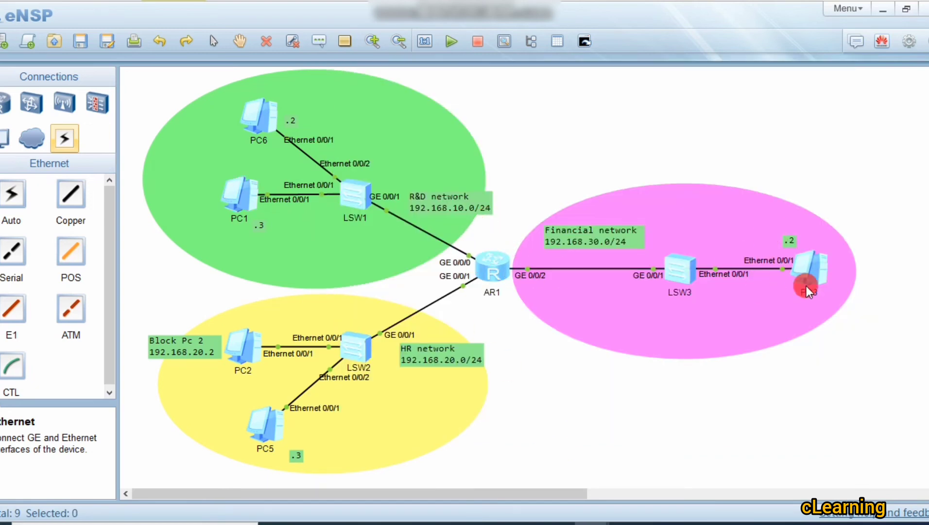
Step: From PC1, ping 192.168.30.2 in the Financial network and check it fails
double_click(226, 197)
key(Up)
key(Up)
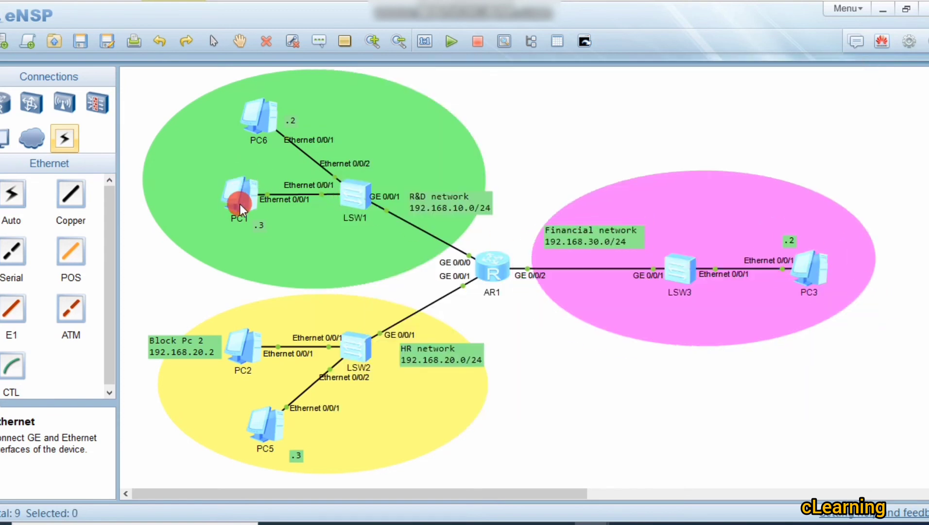
double_click(239, 204)
key(Return)
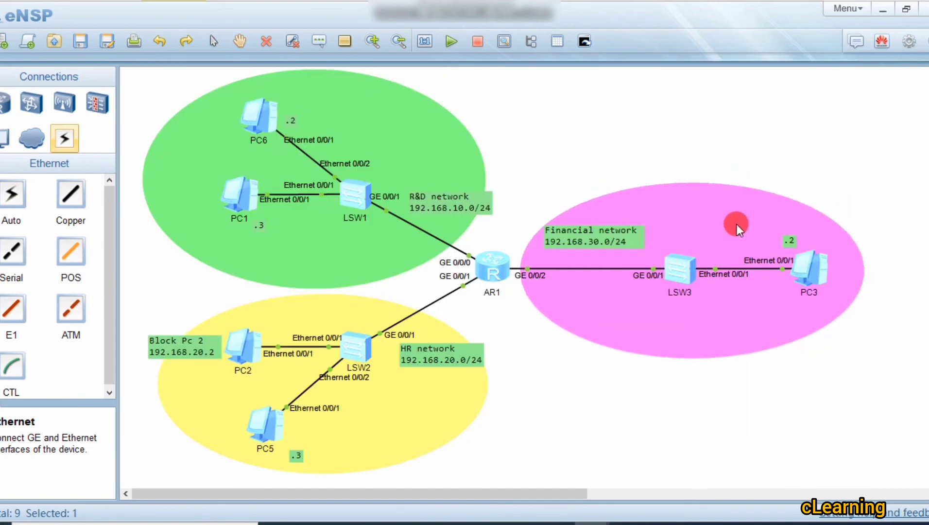
double_click(241, 194)
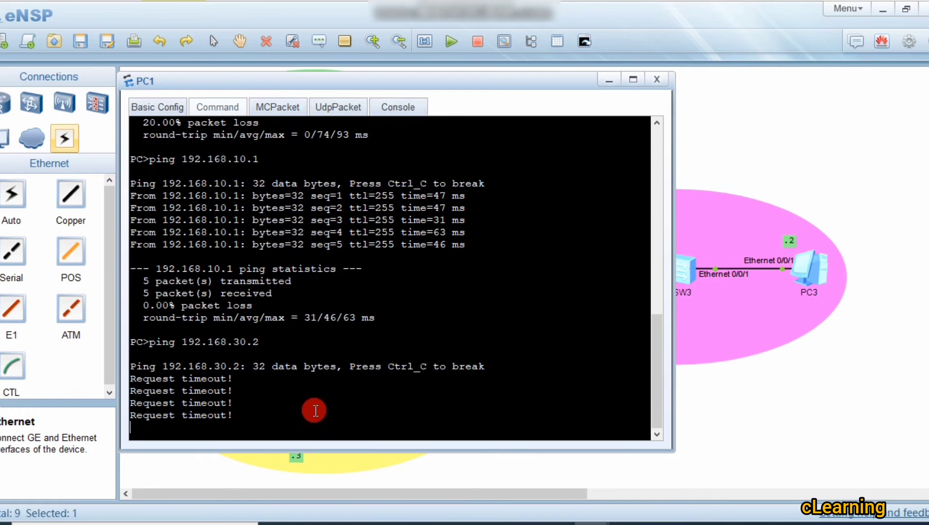
click(733, 412)
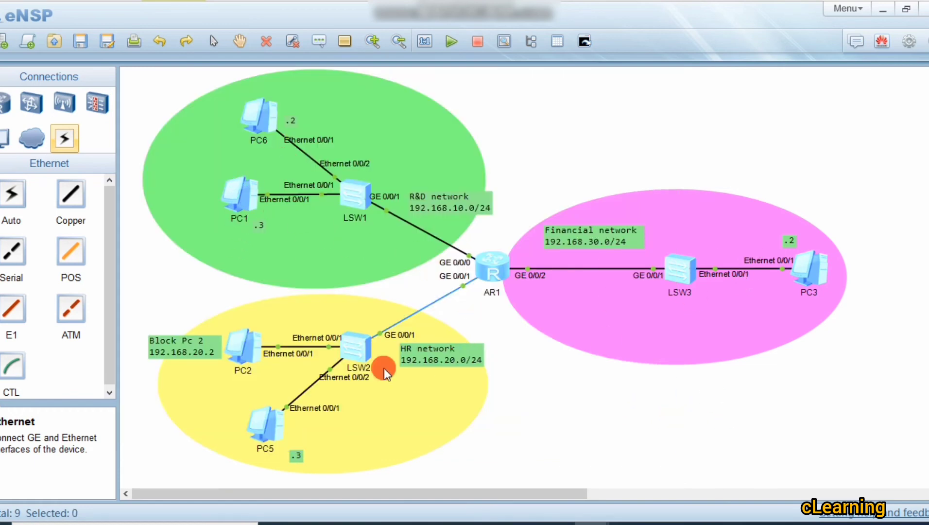
Step: From PC1, ping 192.168.20.2 and confirm it replies
double_click(233, 193)
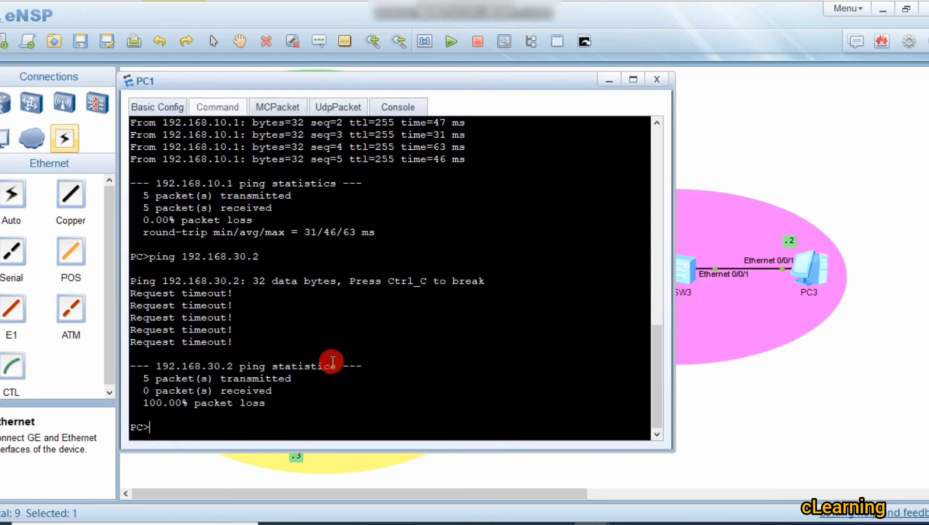
key(Up)
key(BackSpace)
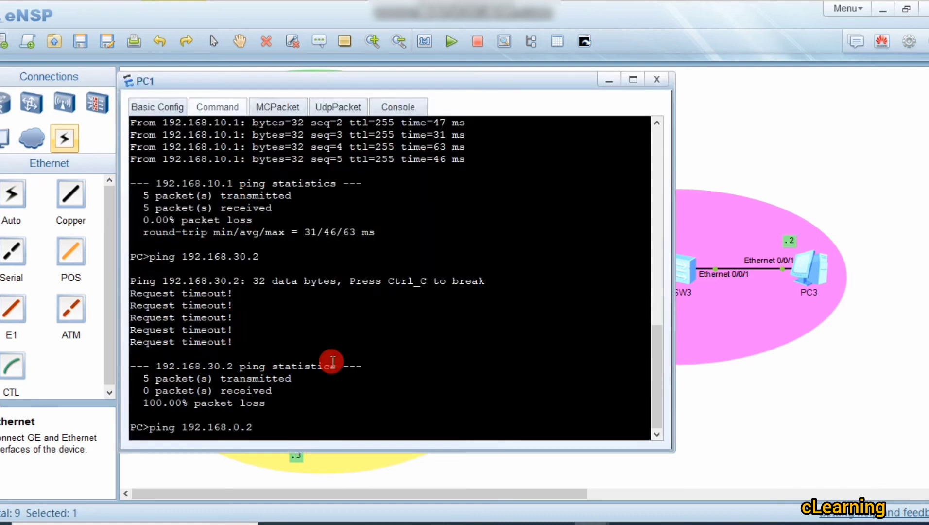
text(2)
key(Return)
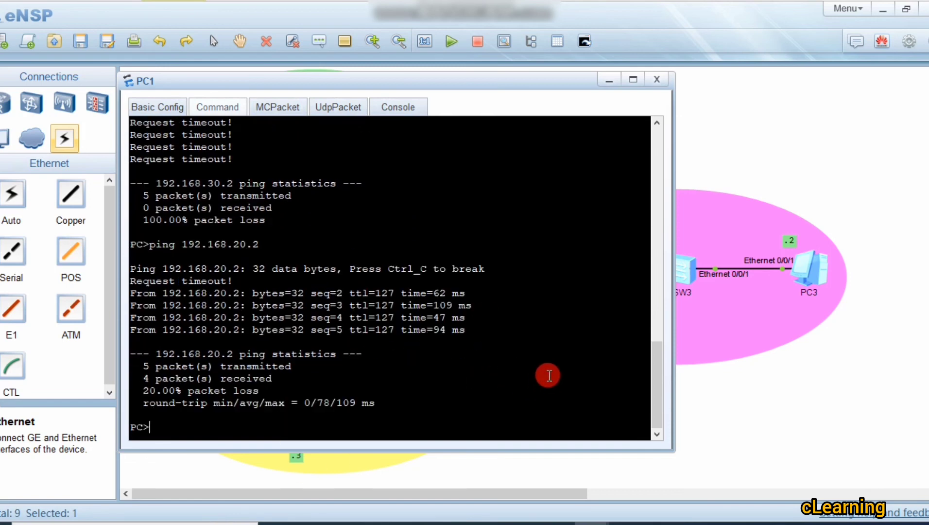
click(727, 439)
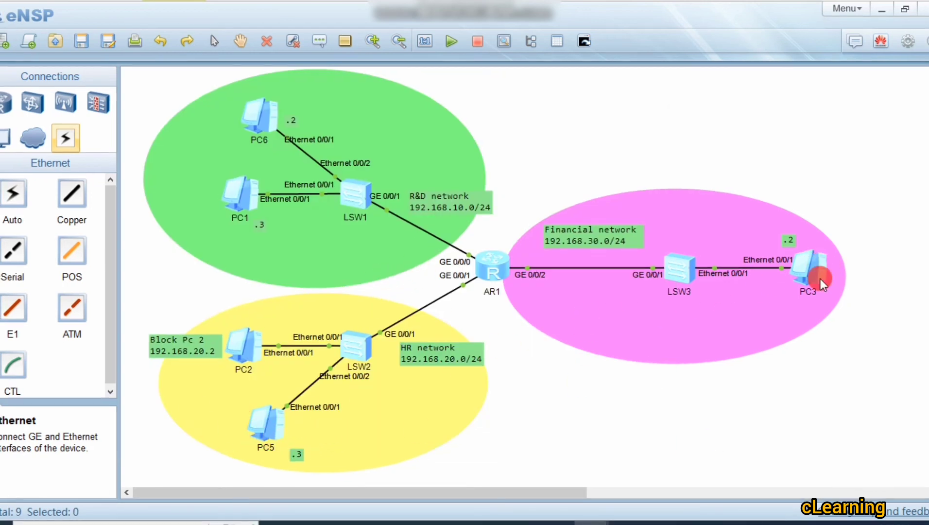
Step: From PC5, ping 192.168.30.2 and confirm it still gets replies (20.00% loss)
double_click(269, 431)
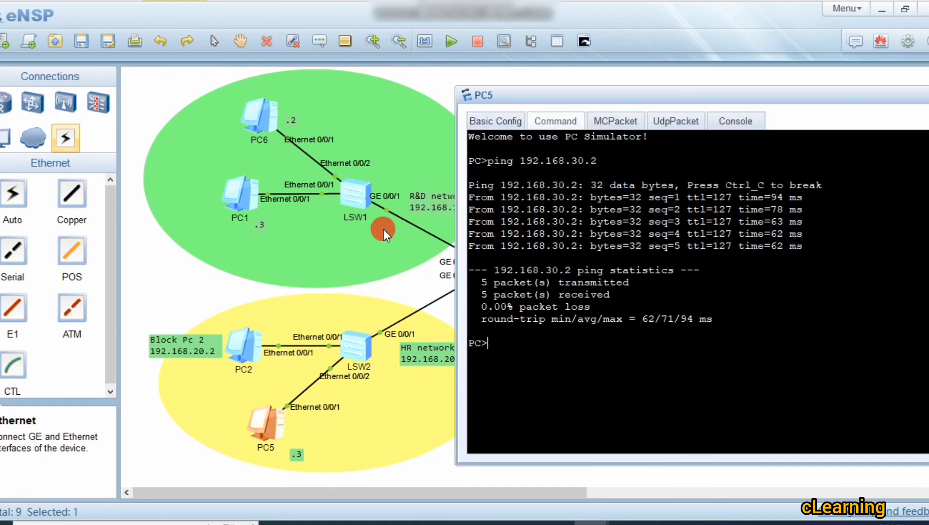
key(Up)
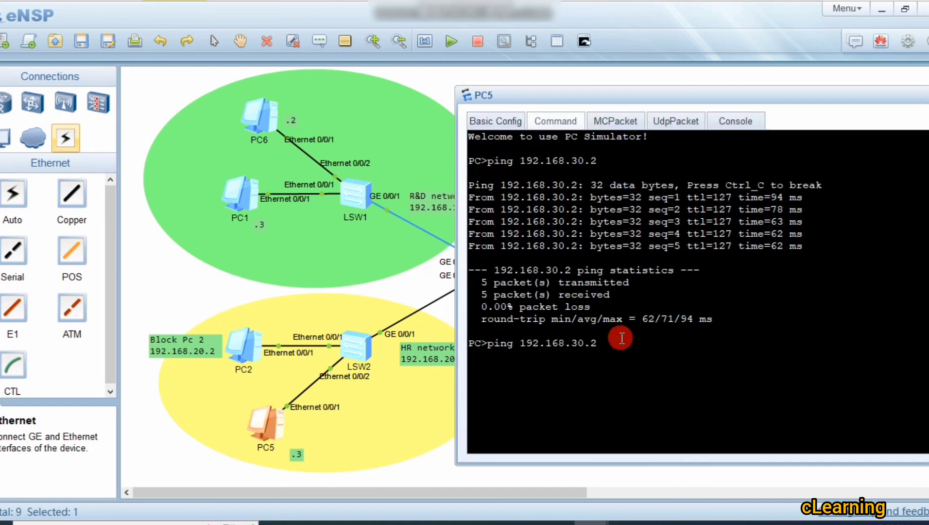
key(Return)
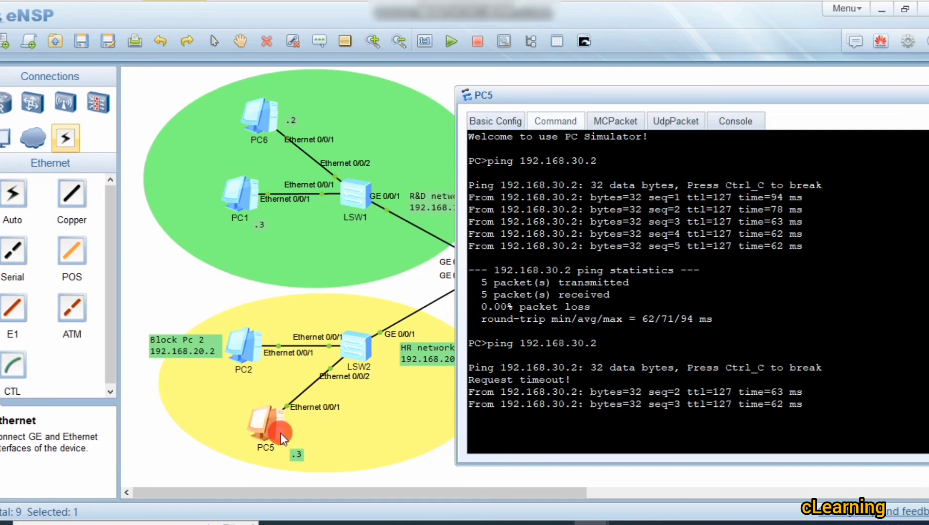
click(455, 466)
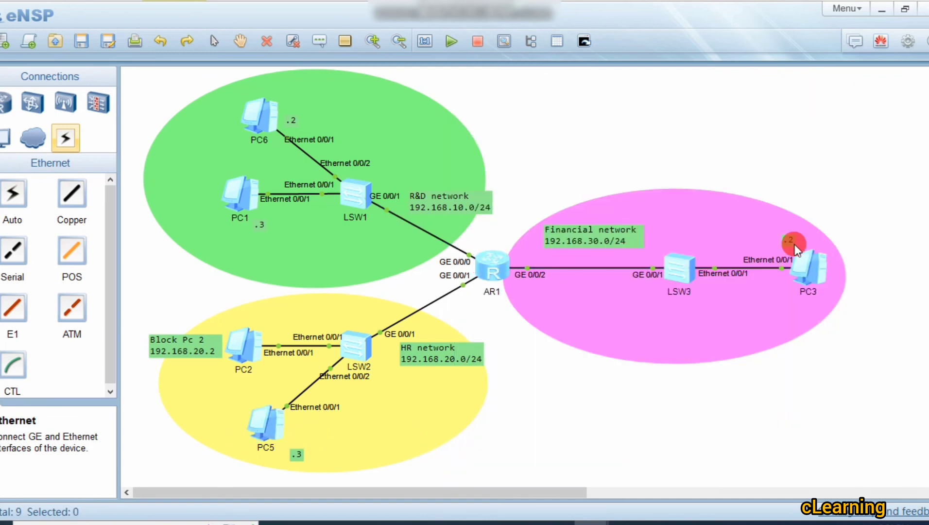
double_click(270, 429)
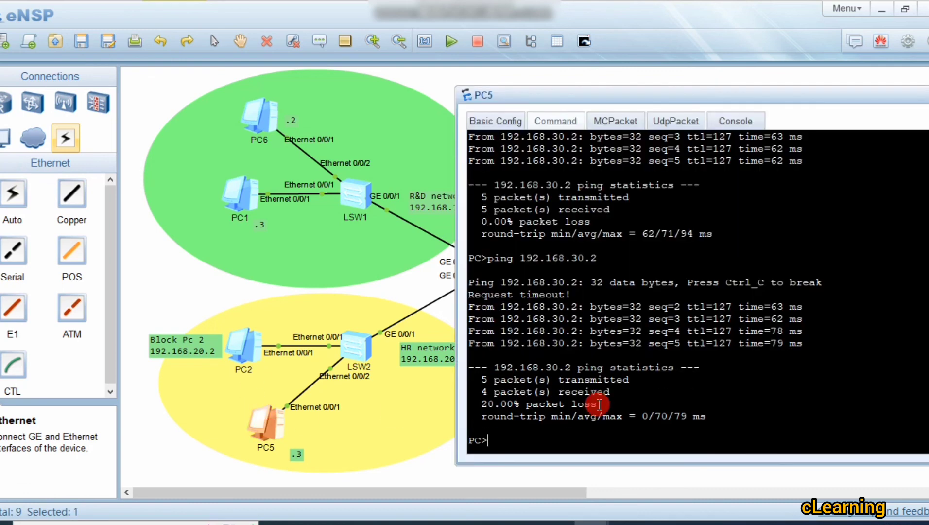
drag(544, 325, 610, 365)
click(429, 402)
click(240, 346)
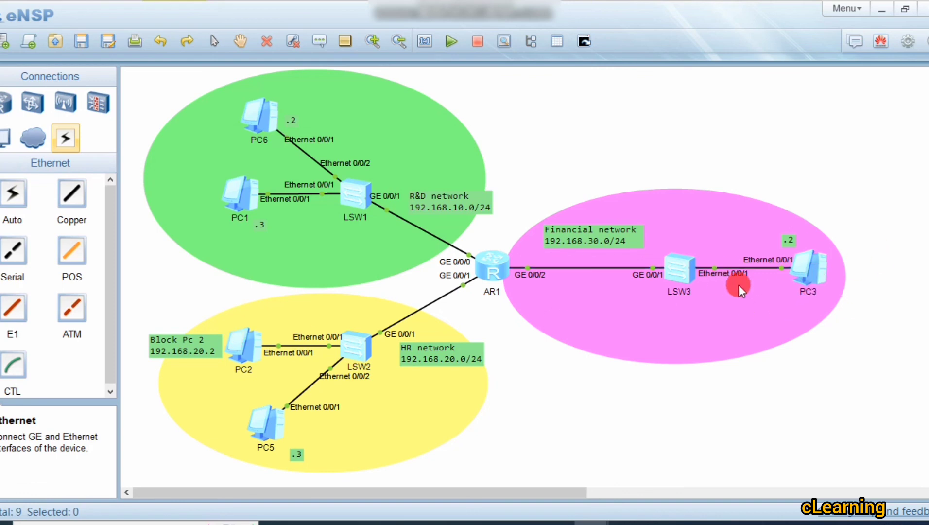
Step: From PC2, ping 192.168.30.2 and confirm it times out
double_click(233, 348)
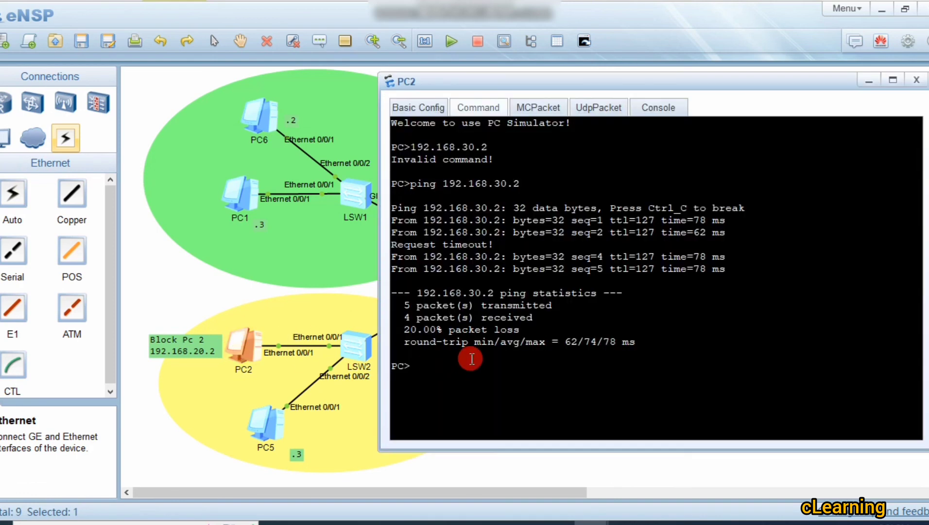
key(Up)
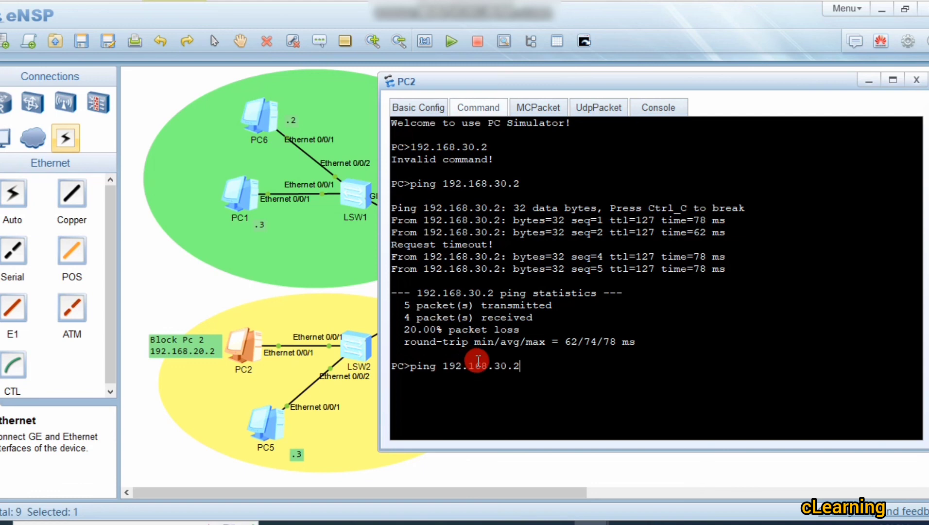
key(Return)
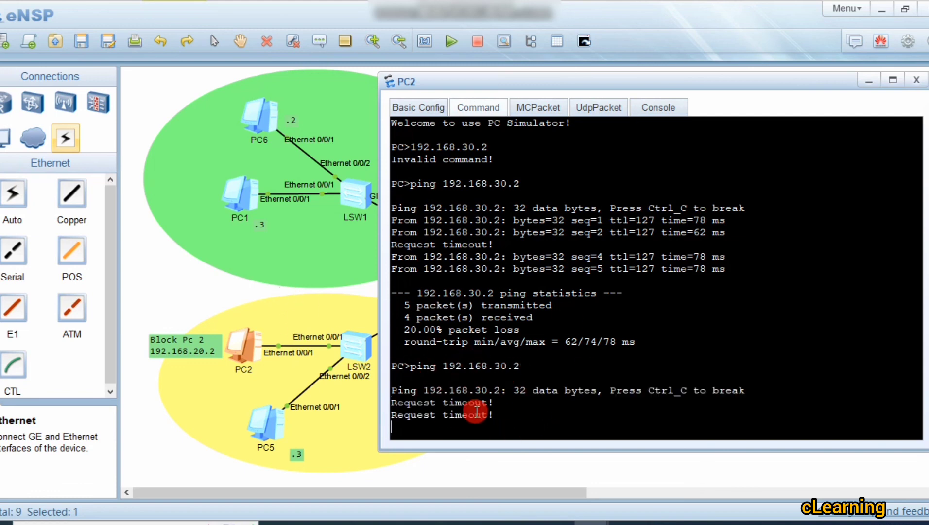
click(604, 466)
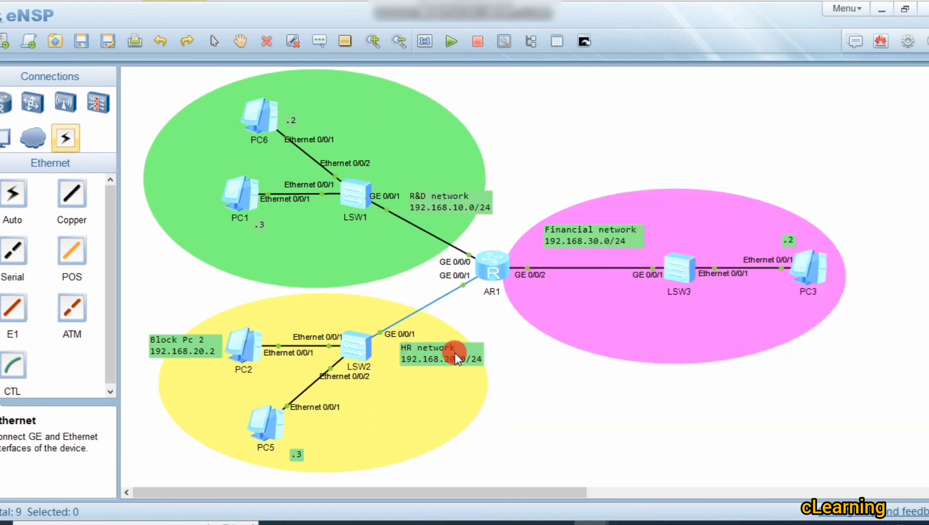